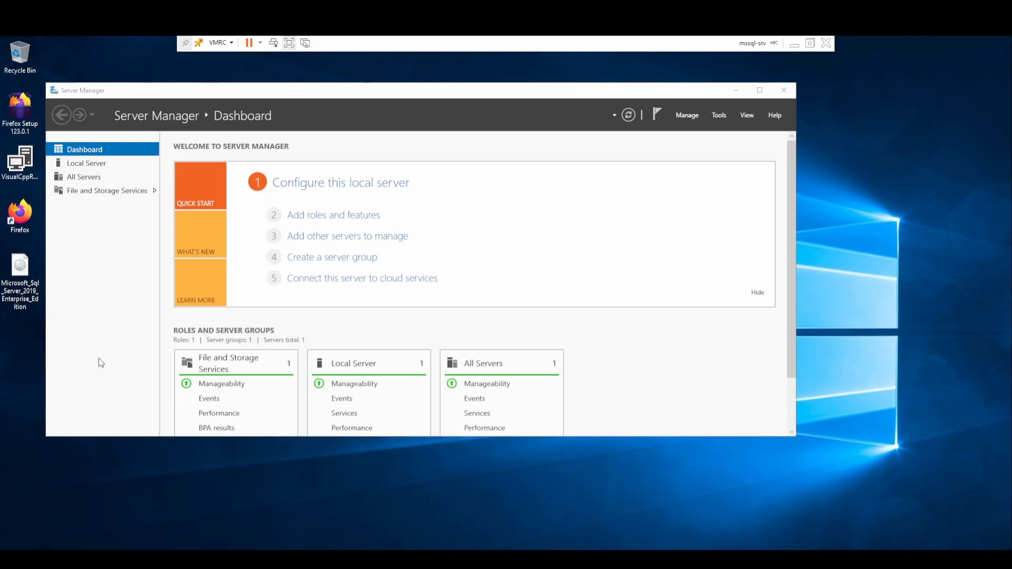
# Show the Local Server properties and confirm with winver it runs Windows Server 2019 version 1809.
pyautogui.click(105, 164)
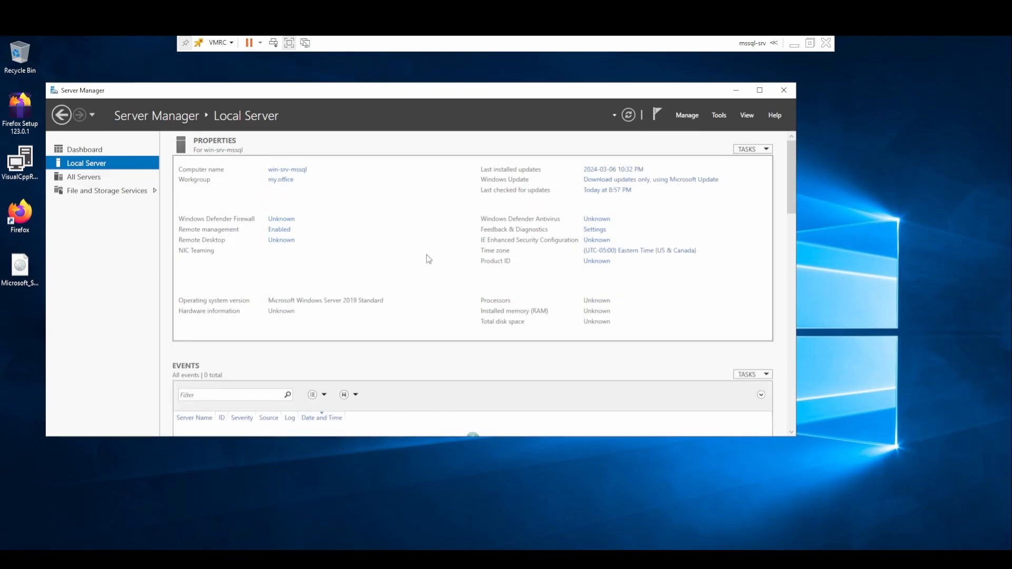
pyautogui.press('super')
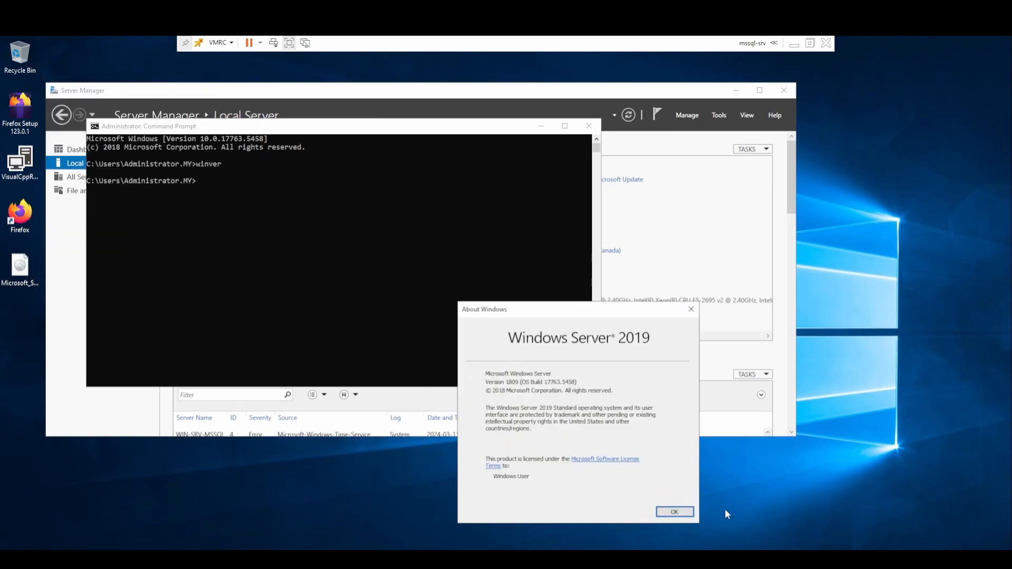
pyautogui.click(673, 514)
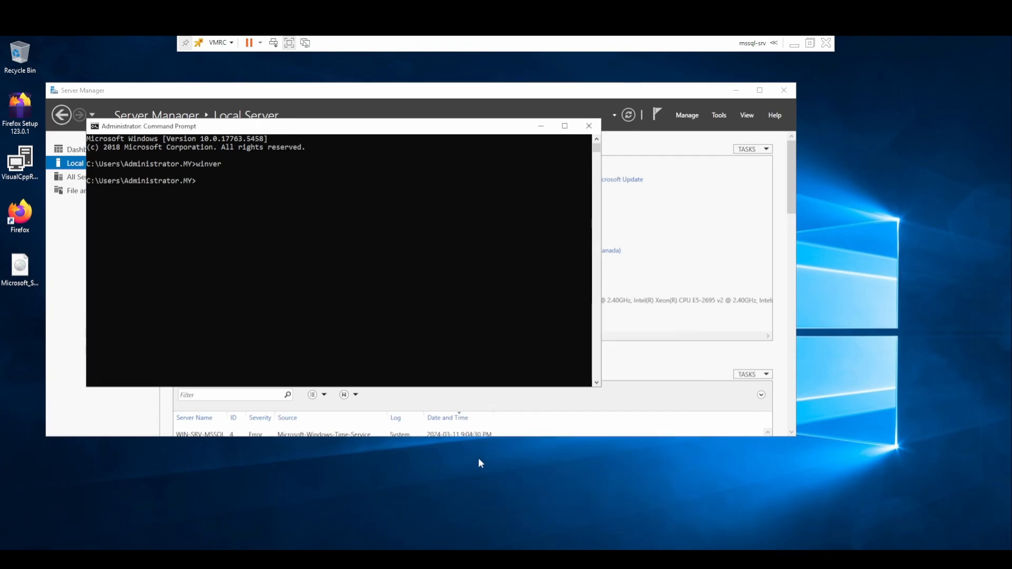
pyautogui.click(589, 125)
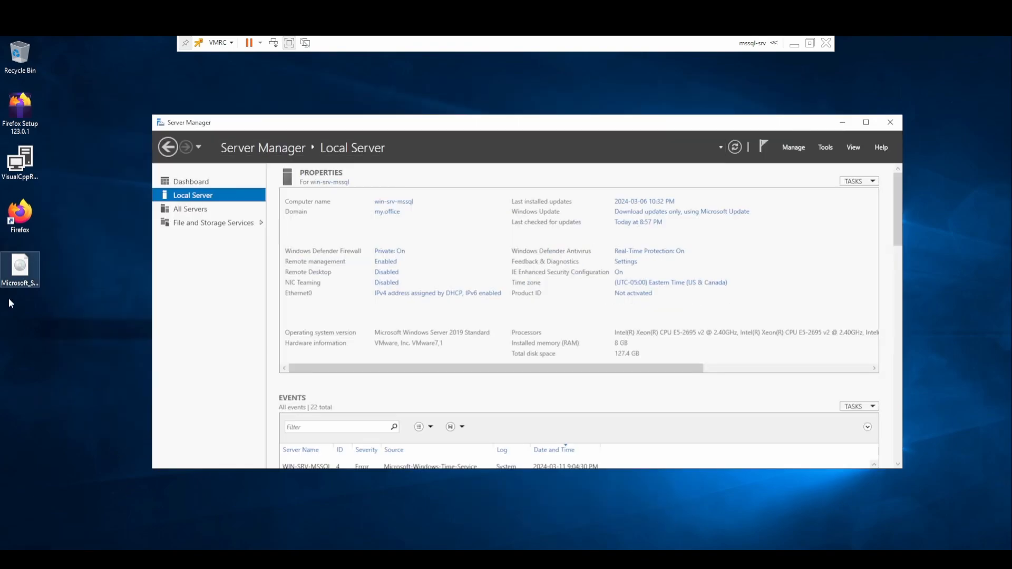
# Mount the SQL Server 2019 ISO and run its setup as administrator.
pyautogui.click(10, 272)
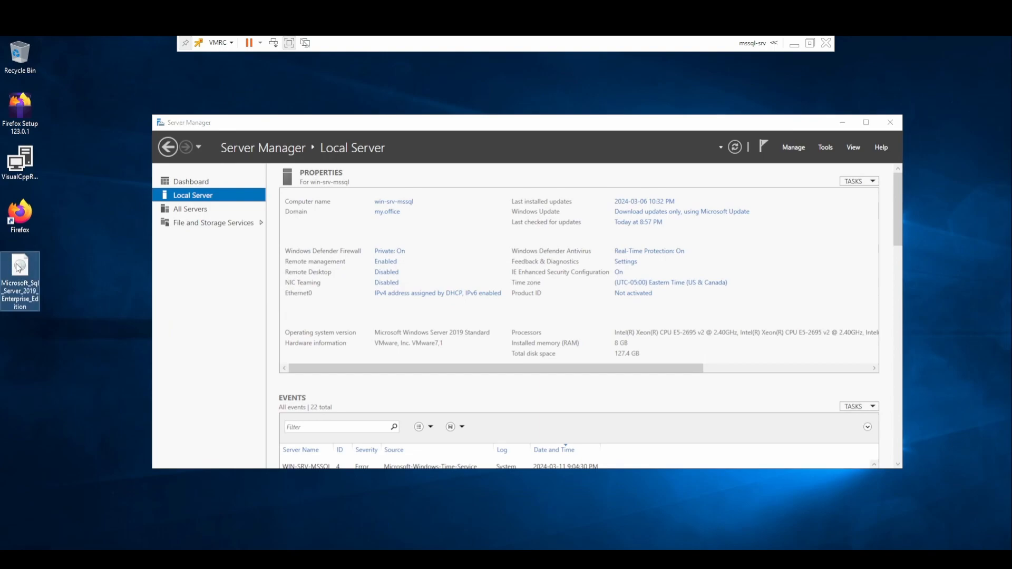
pyautogui.rightClick(18, 268)
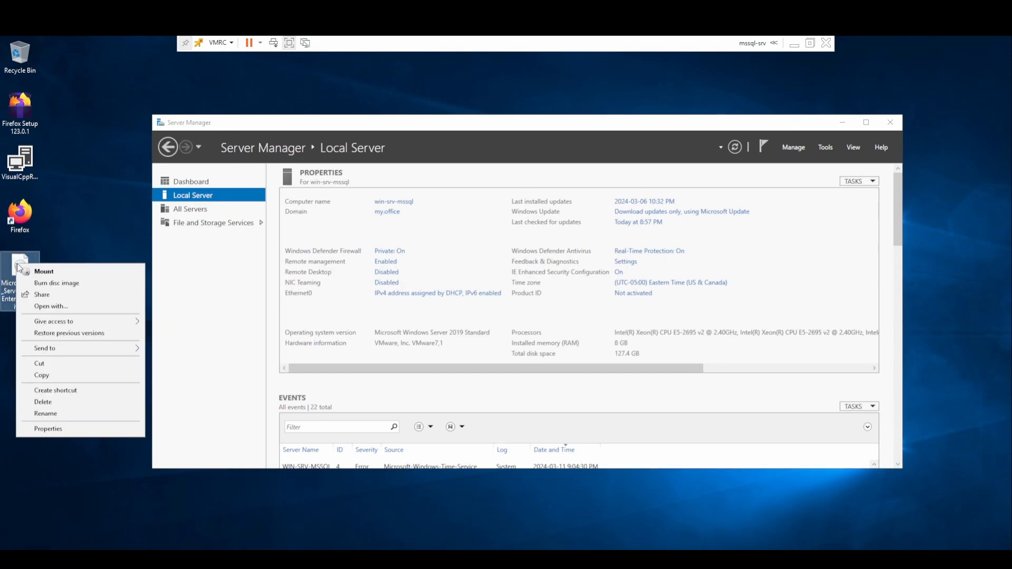
pyautogui.click(32, 271)
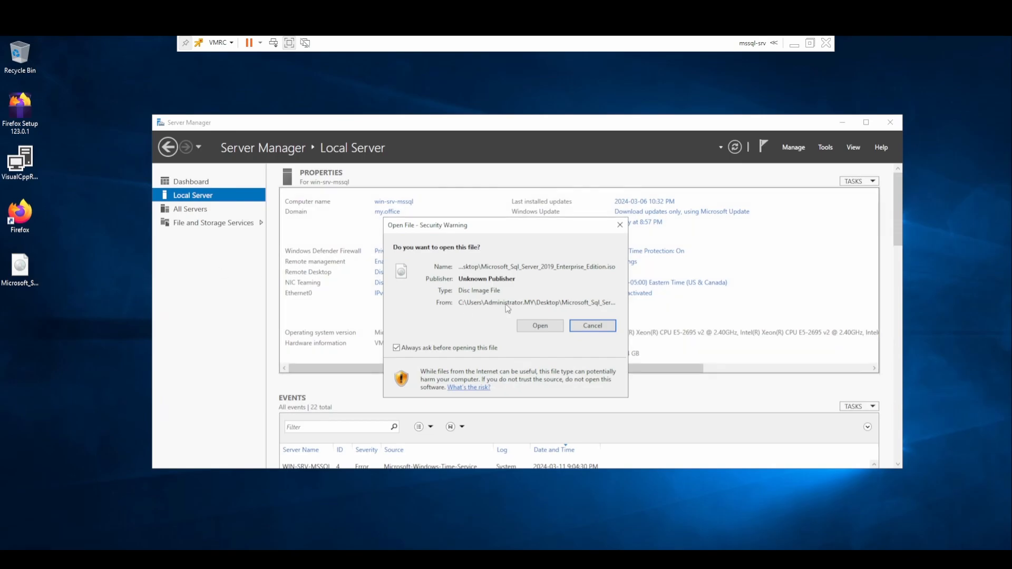
pyautogui.click(540, 325)
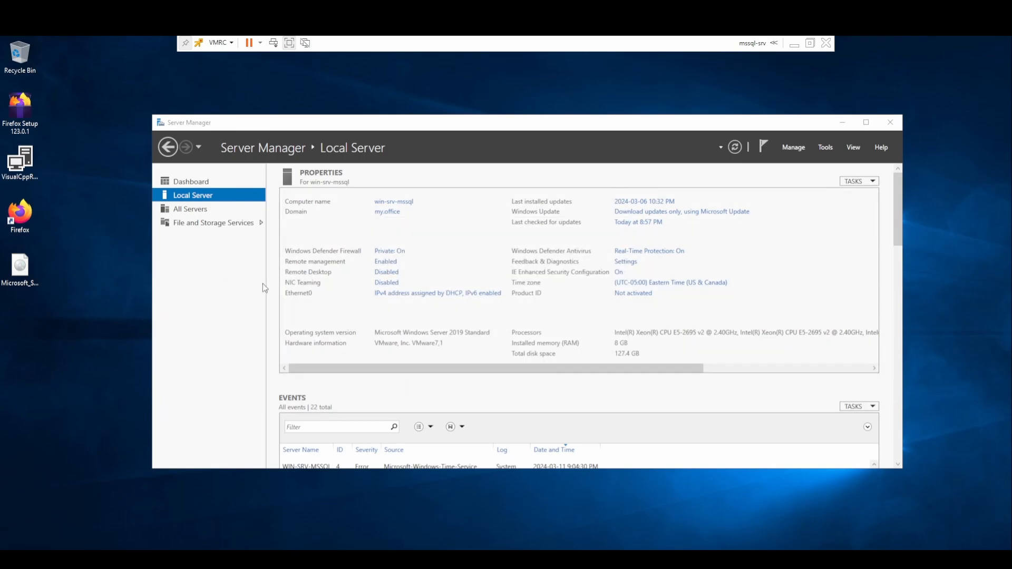
pyautogui.rightClick(330, 294)
pyautogui.click(371, 316)
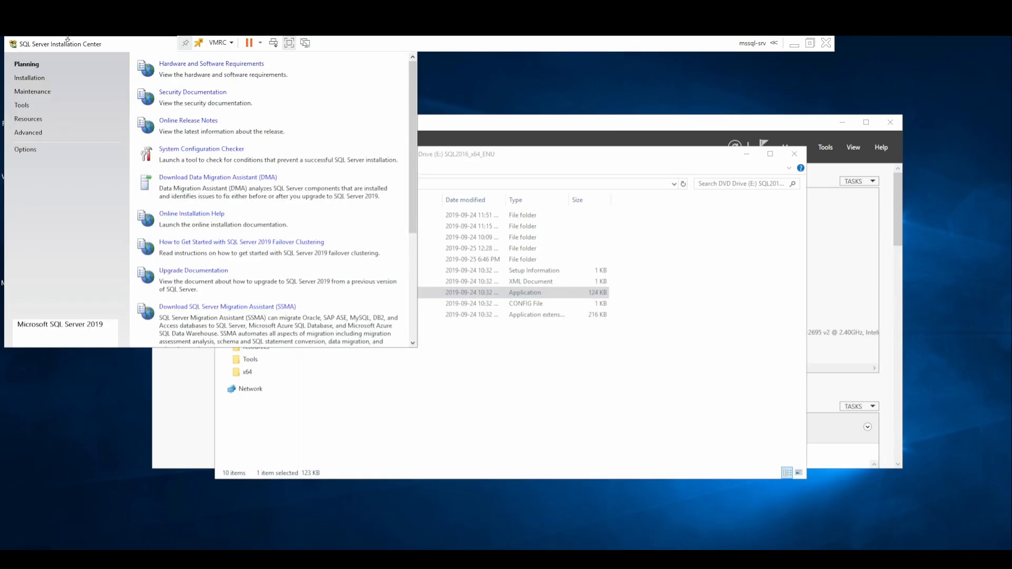
# Launch a new stand-alone SQL Server installation, minimize the Installation Center, and accept the license terms.
pyautogui.moveTo(63, 46); pyautogui.dragTo(346, 231)
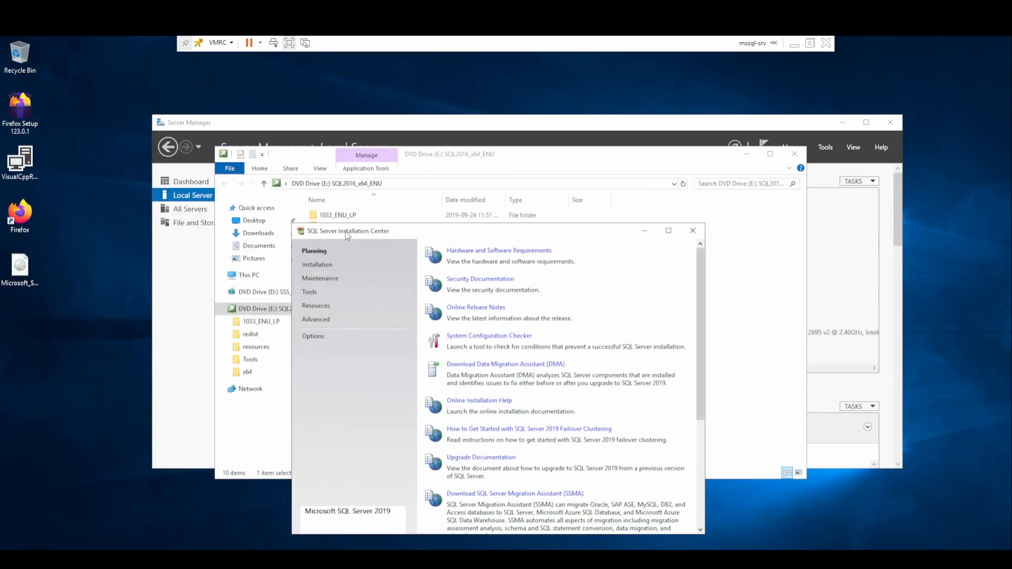
pyautogui.click(315, 268)
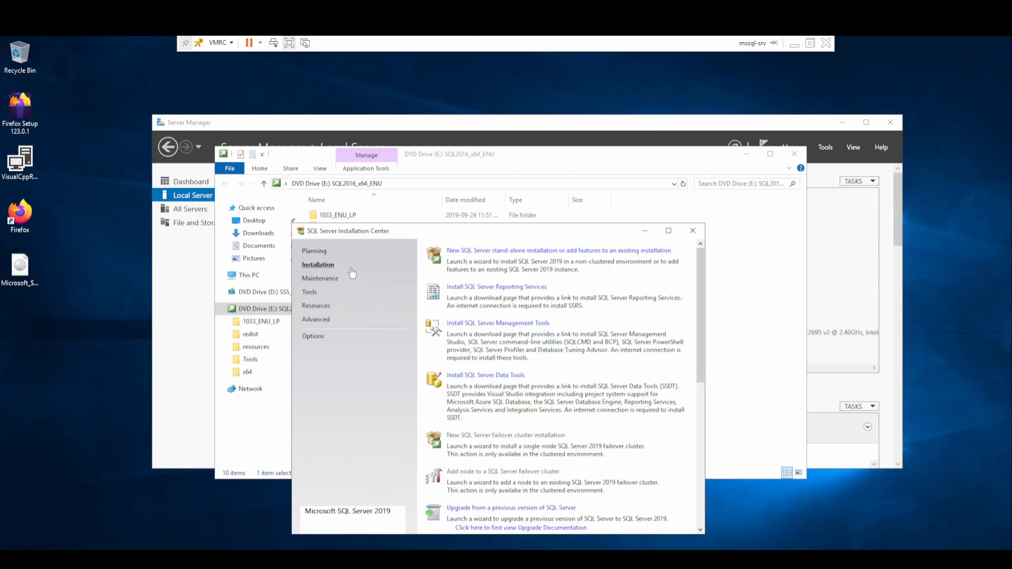
pyautogui.click(479, 250)
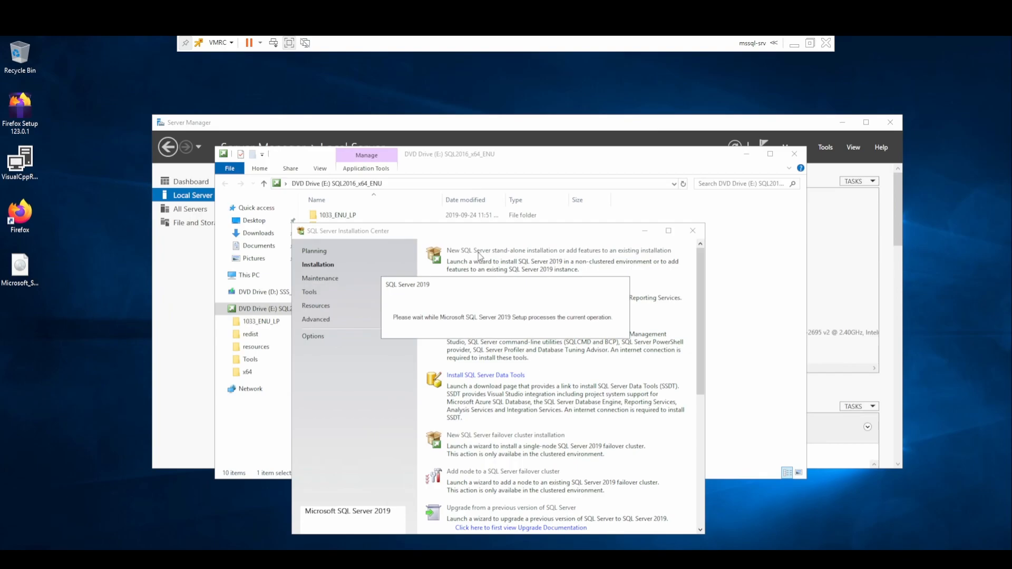
pyautogui.click(644, 231)
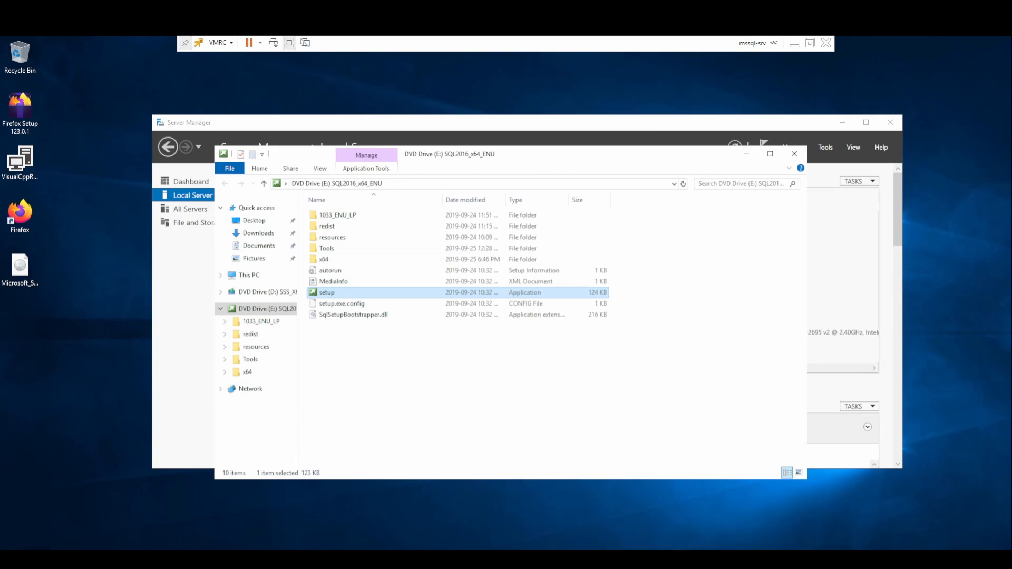
pyautogui.click(425, 363)
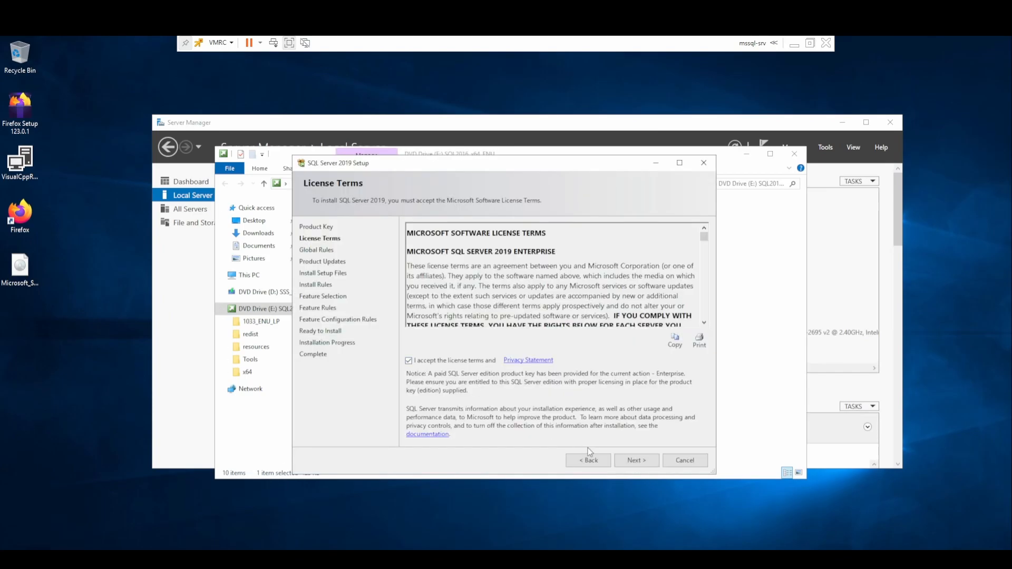
# Advance past License Terms and Install Rules, accepting its Windows Firewall warning.
pyautogui.click(633, 462)
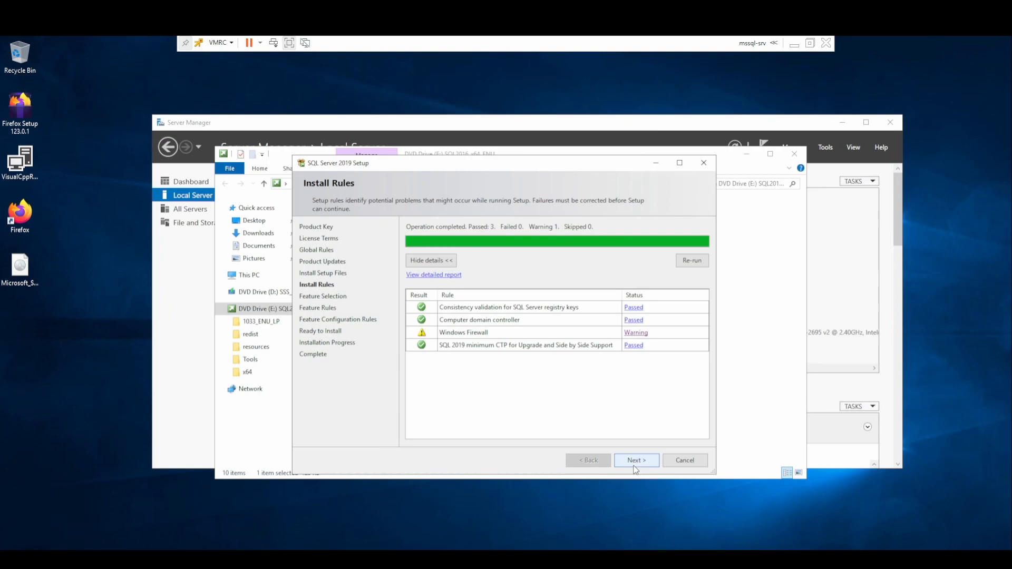
pyautogui.click(636, 461)
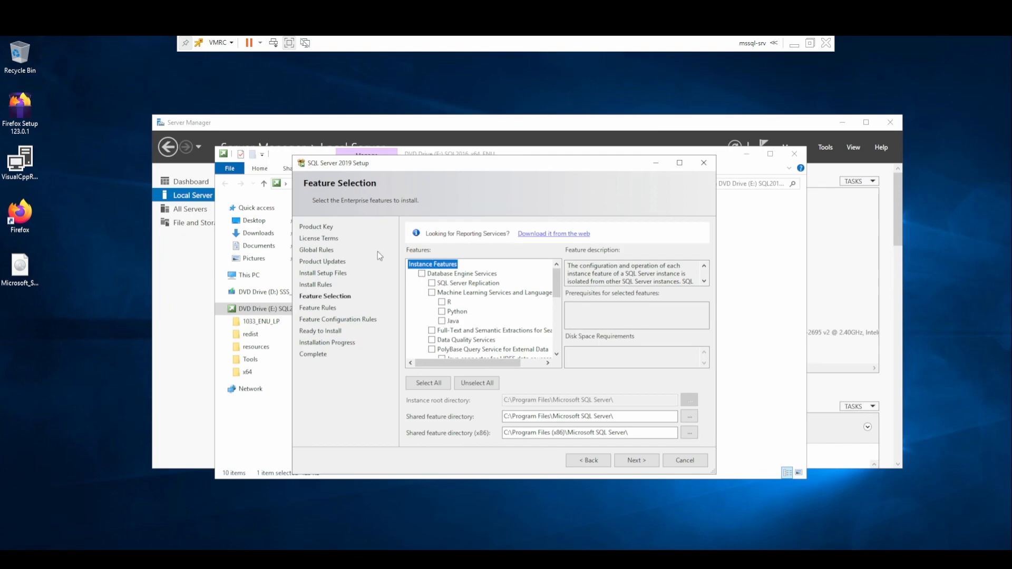
# Select Database Engine Services as the feature and continue to Instance Configuration.
pyautogui.click(423, 275)
pyautogui.click(458, 274)
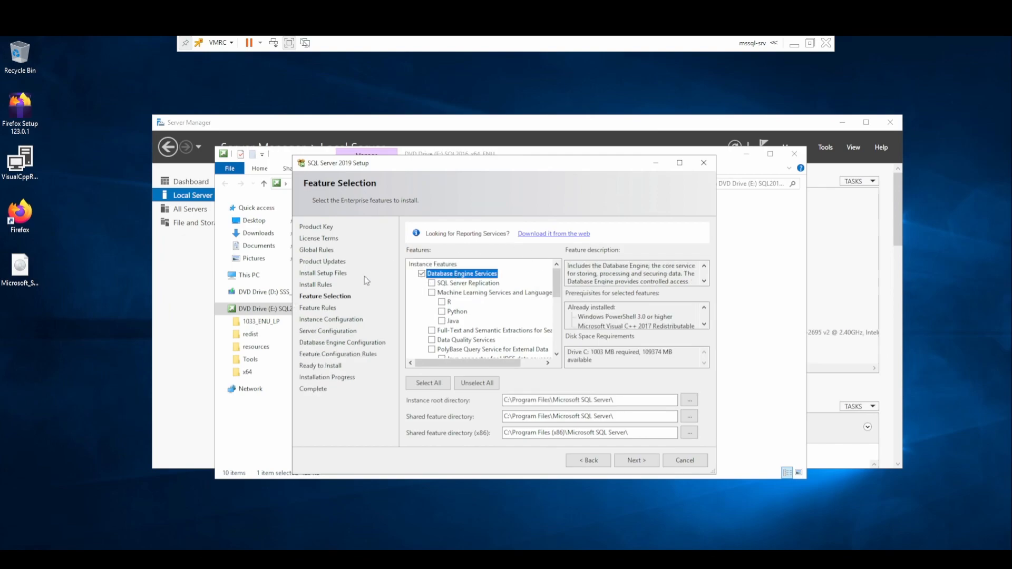
pyautogui.click(639, 460)
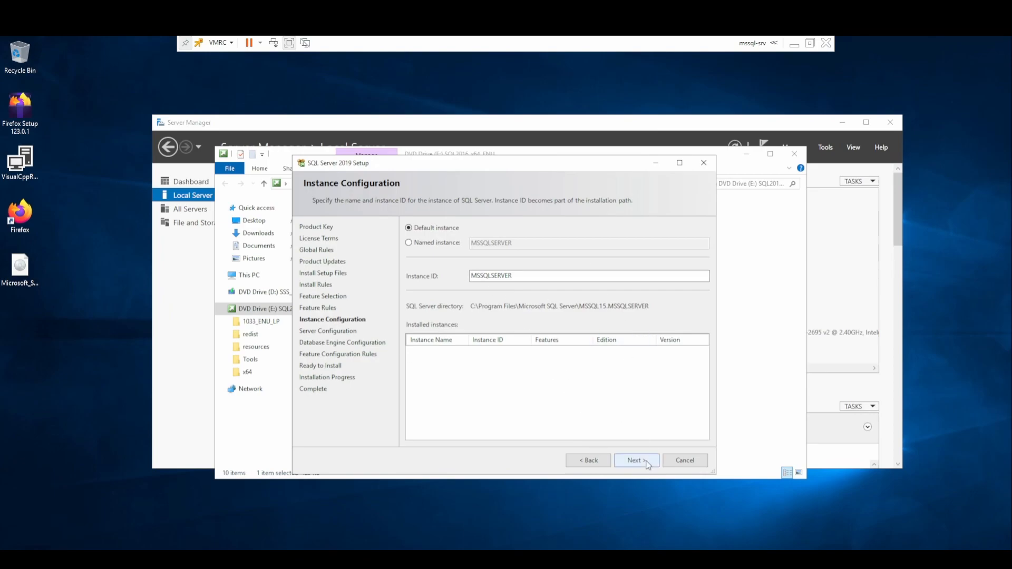
# Keep the default MSSQLSERVER instance and default service accounts, reaching Database Engine Configuration.
pyautogui.click(646, 462)
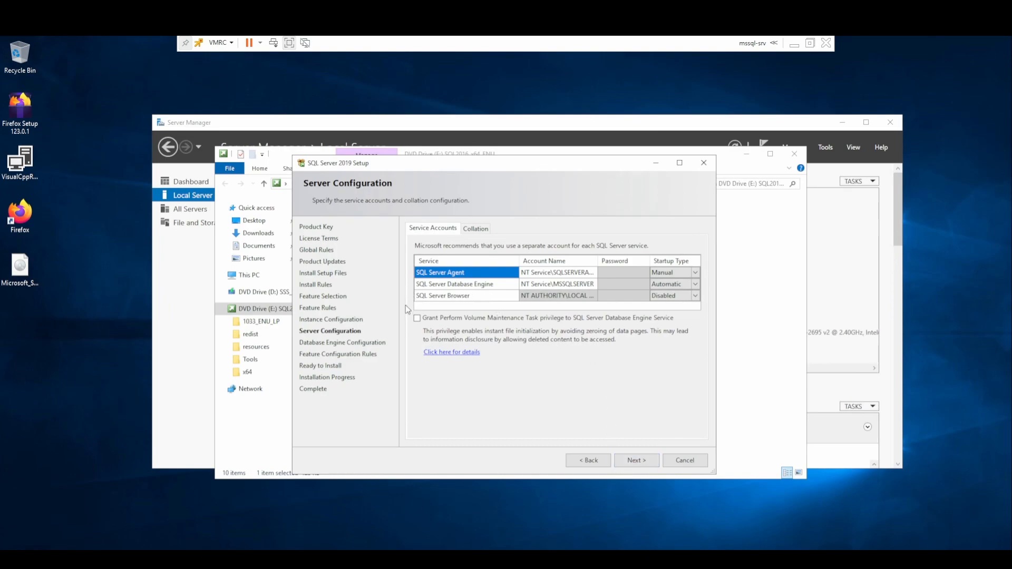
pyautogui.click(624, 460)
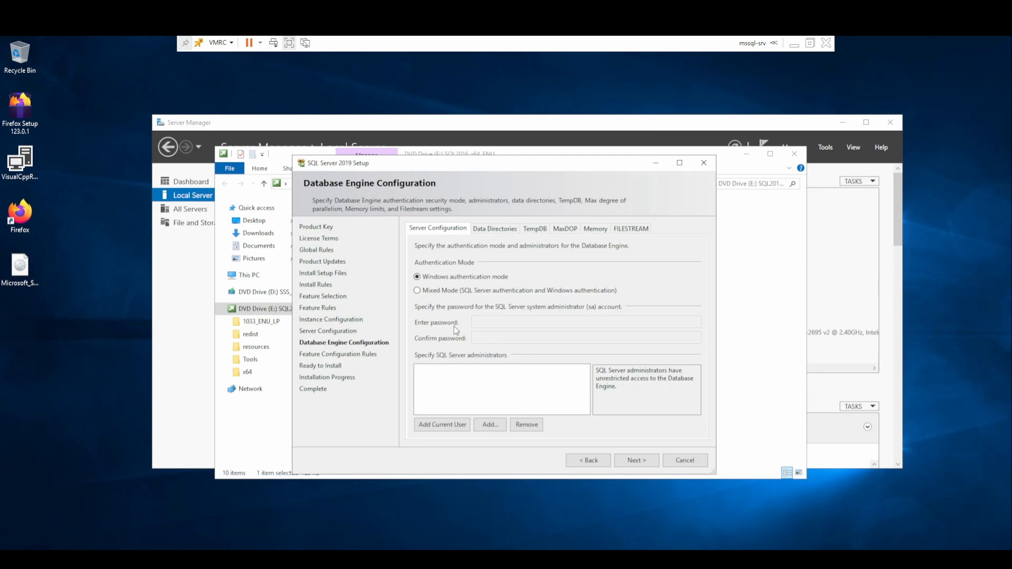
# Switch to Mixed Mode authentication and enter the sa password.
pyautogui.click(417, 291)
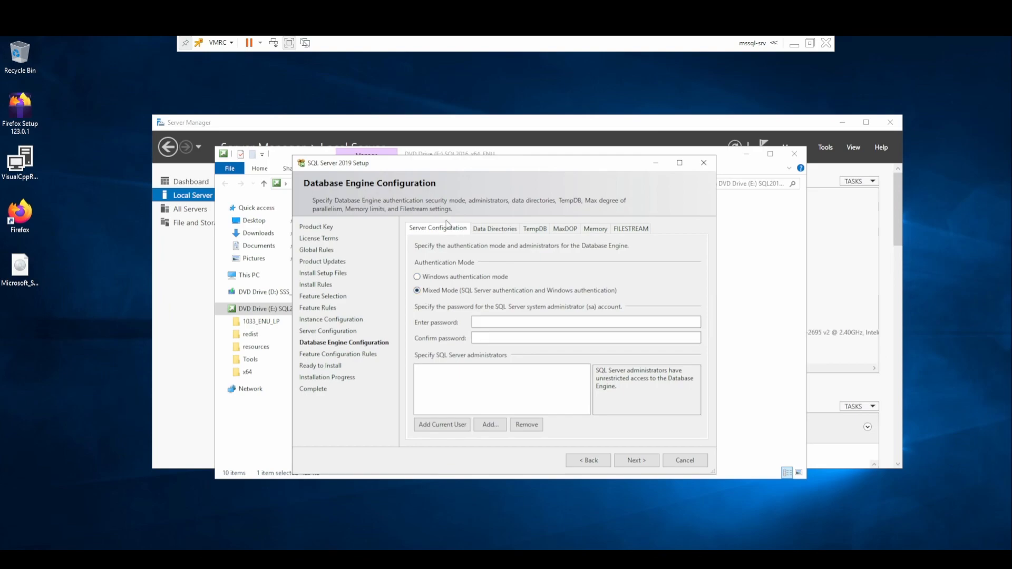
pyautogui.click(499, 321)
pyautogui.write('****************')
# Add the current Administrator account as SQL Server administrator and continue to Ready to Install.
pyautogui.click(477, 370)
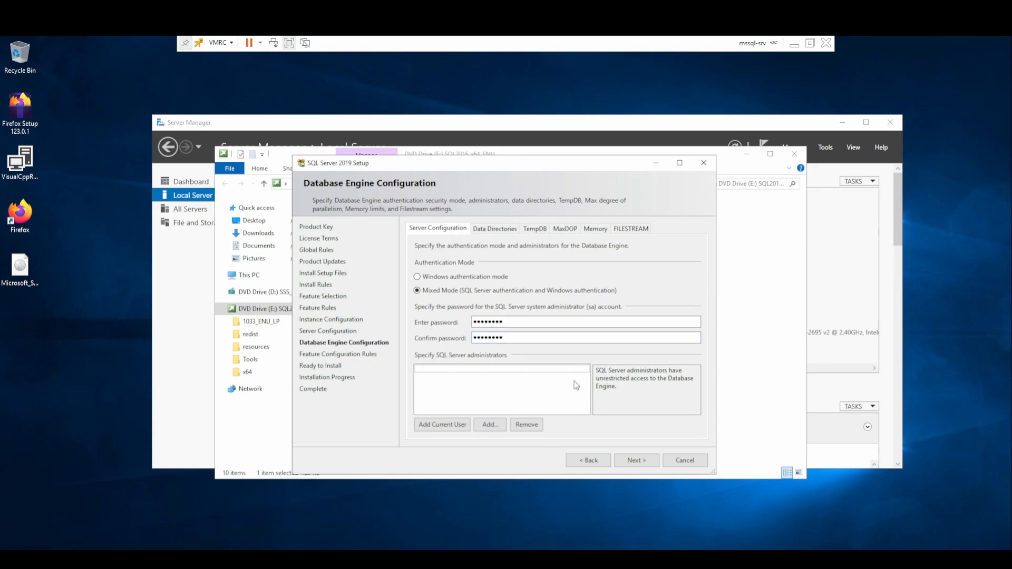
pyautogui.click(453, 425)
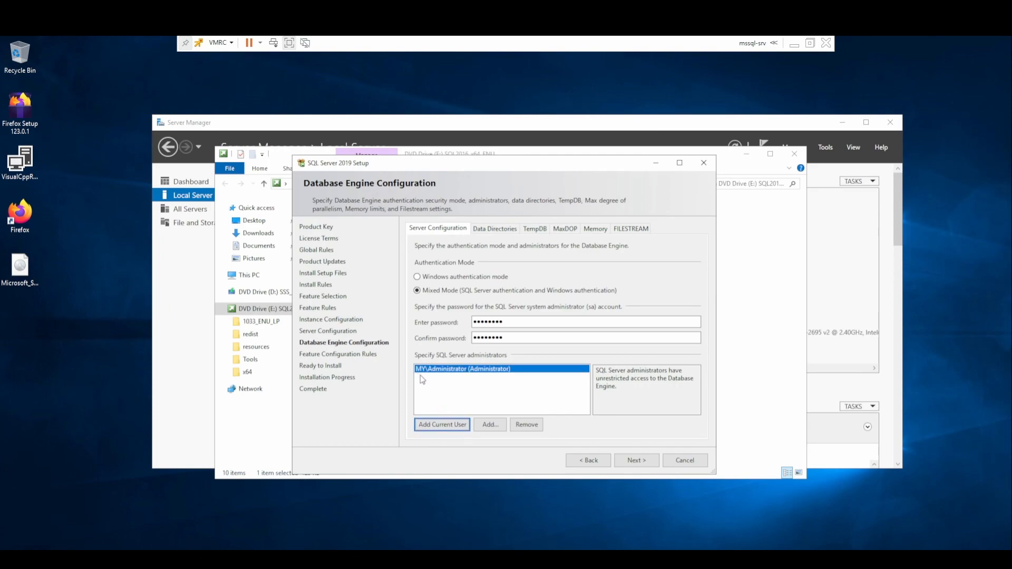
pyautogui.click(490, 424)
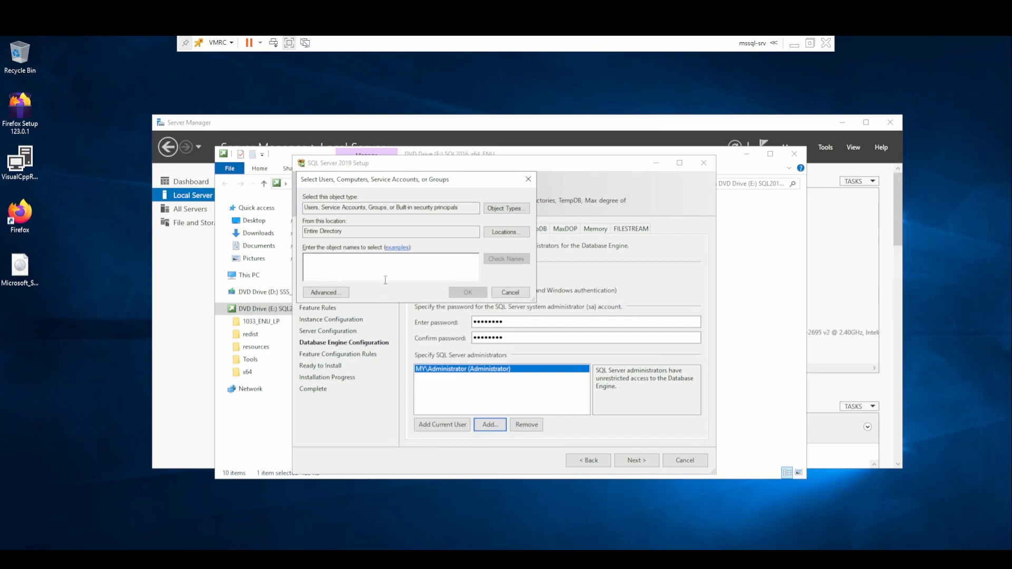
pyautogui.write("'")
pyautogui.write('\\Administra')
pyautogui.write('tor')
pyautogui.click(510, 258)
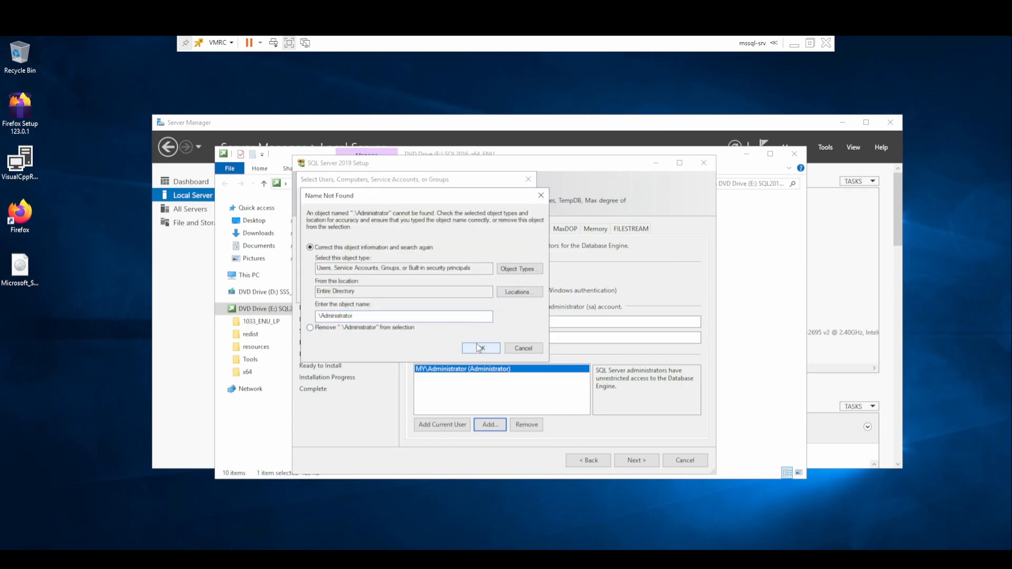
pyautogui.click(480, 348)
pyautogui.click(509, 293)
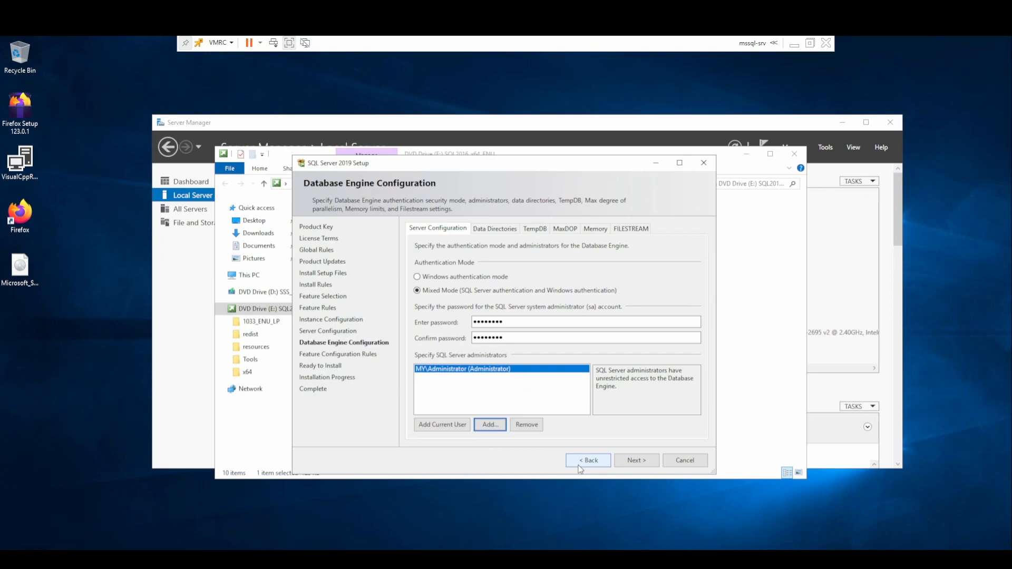
pyautogui.click(419, 387)
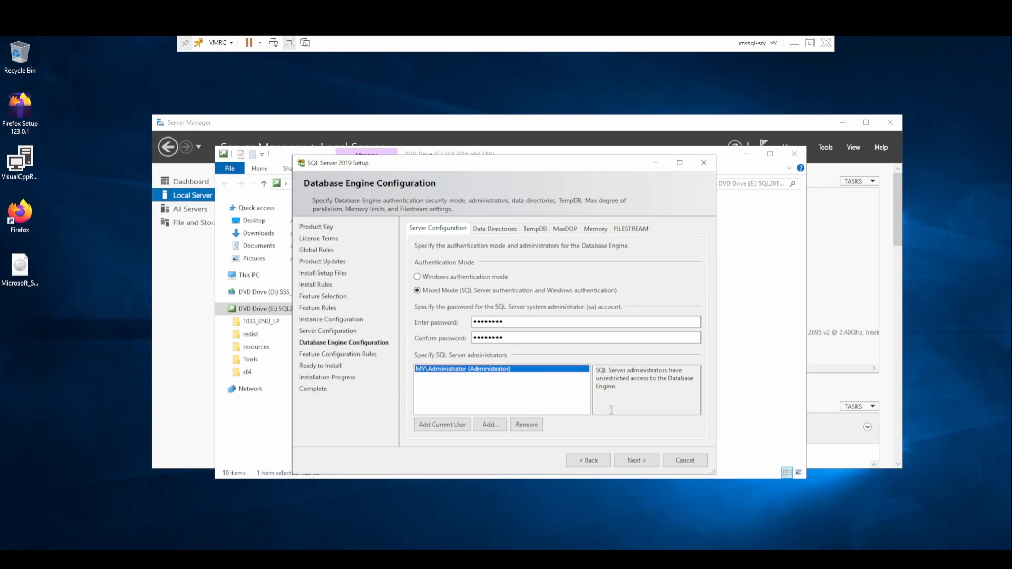
pyautogui.click(648, 465)
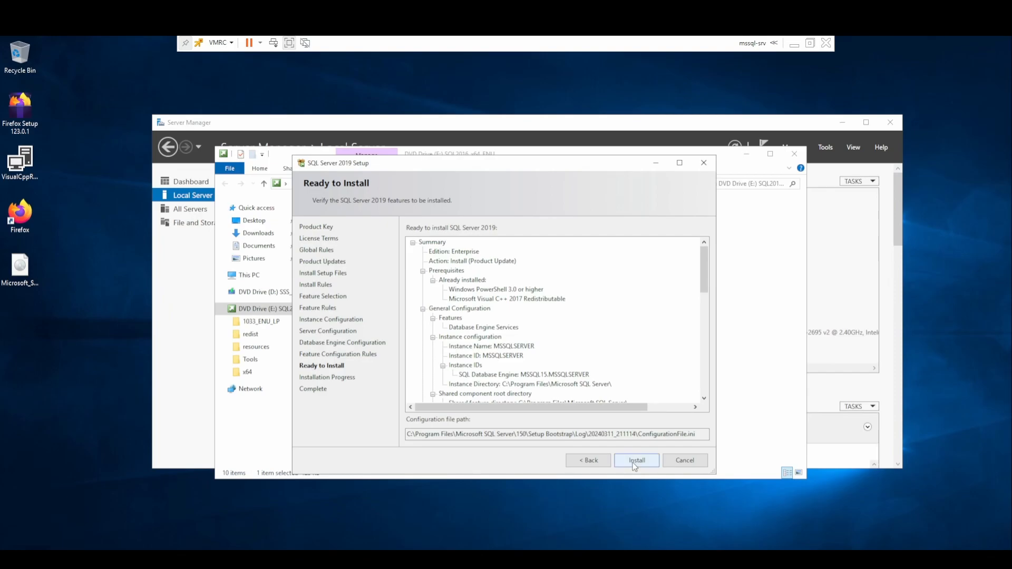
# Review the Ready to Install summary and install the Database Engine.
pyautogui.scroll(-10, 554, 330)
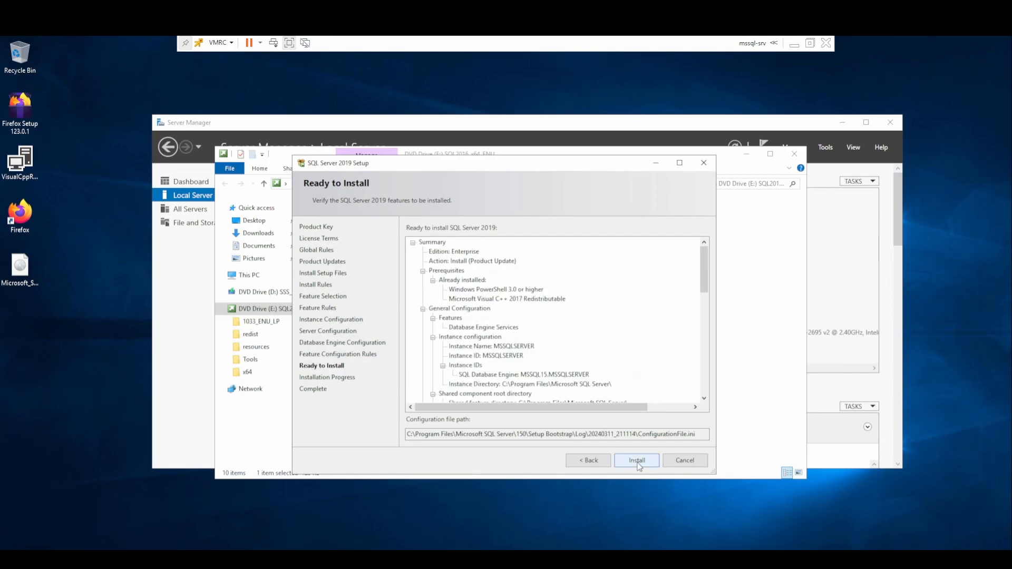
pyautogui.click(637, 461)
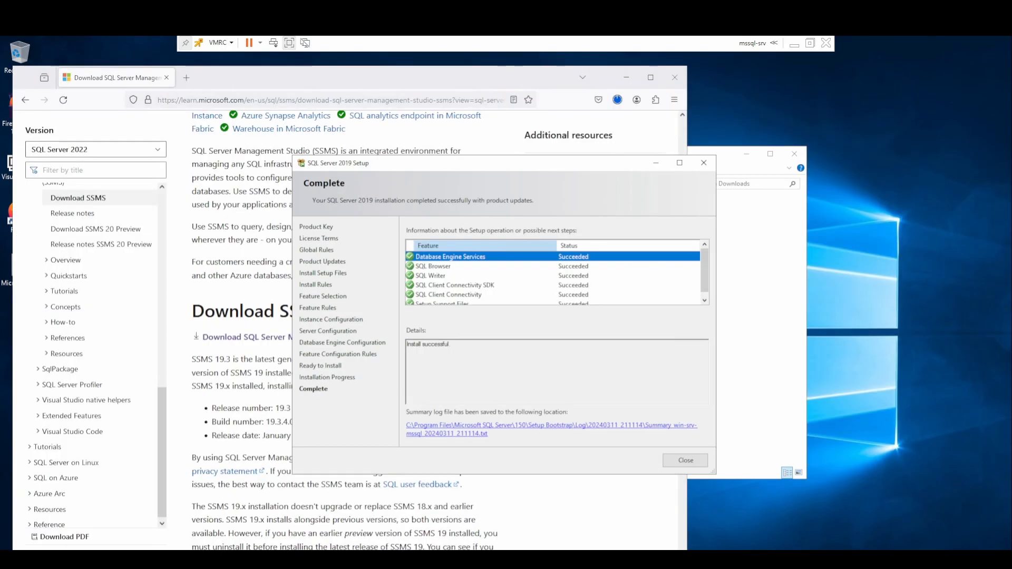
# Check that all features show Succeeded on the Complete page, then close SQL Server 2019 Setup.
pyautogui.scroll(-1, 579, 274)
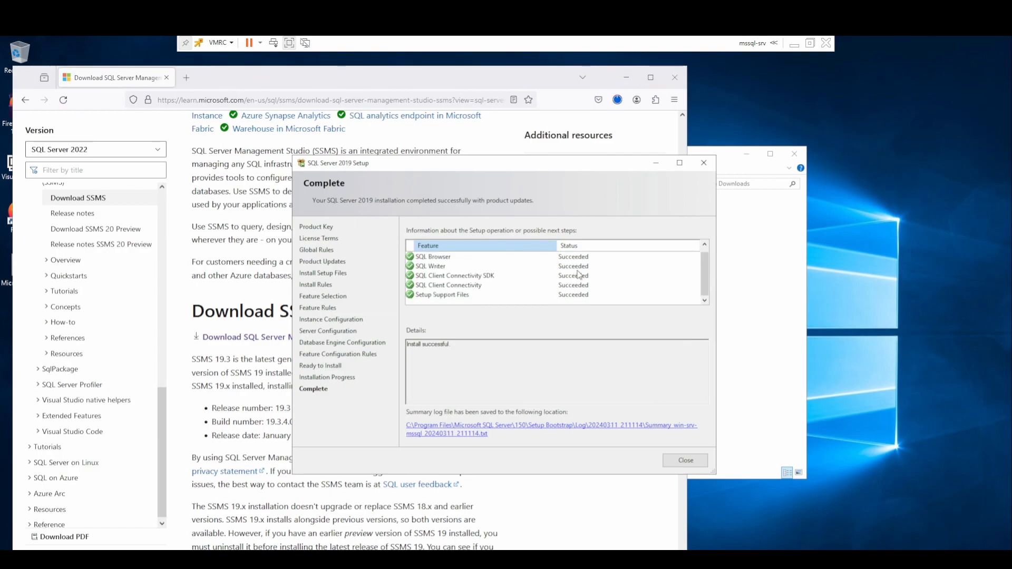
pyautogui.scroll(1, 580, 274)
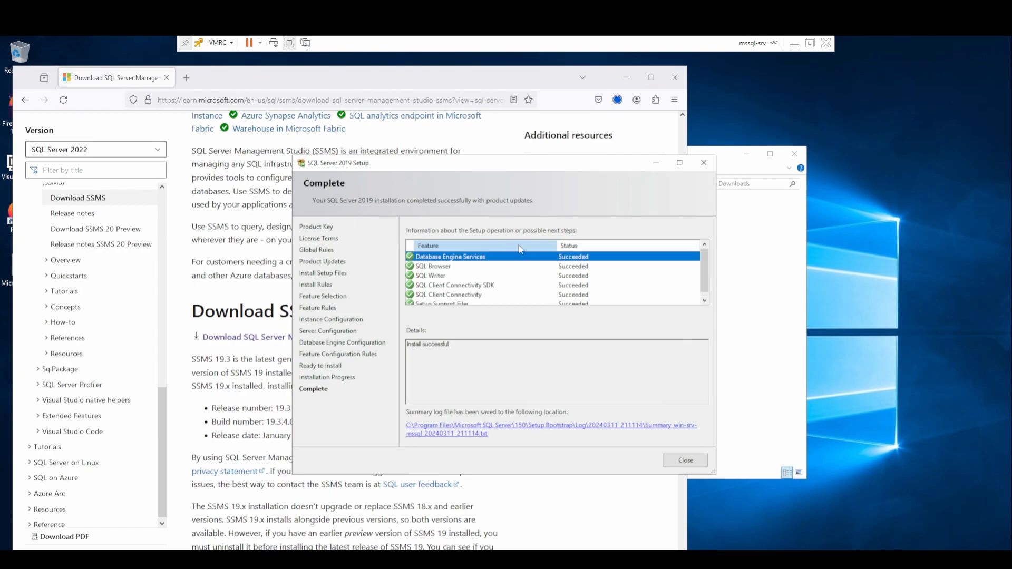
pyautogui.scroll(-1, 575, 259)
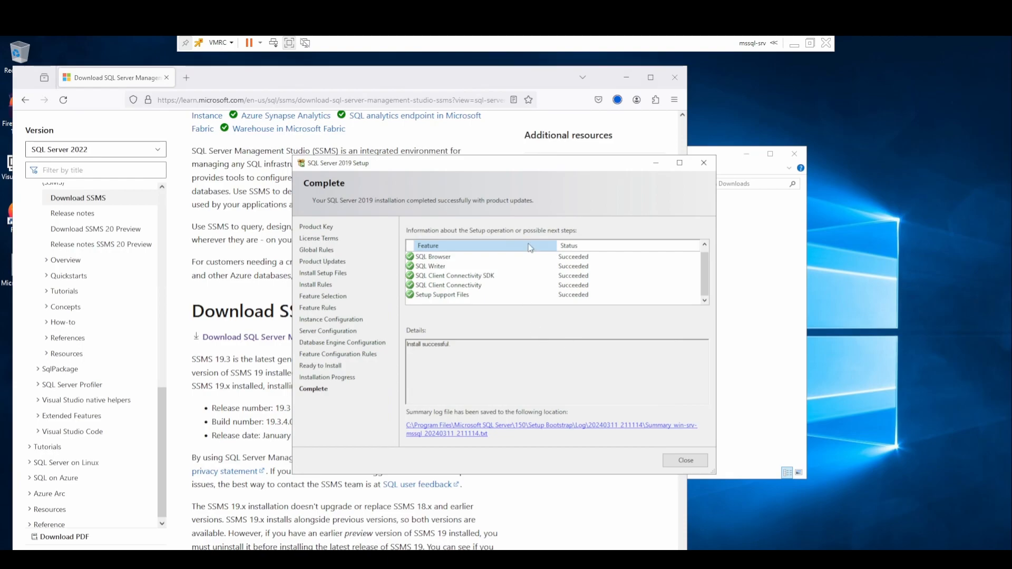
pyautogui.scroll(1, 603, 299)
pyautogui.scroll(-1, 622, 289)
pyautogui.click(684, 460)
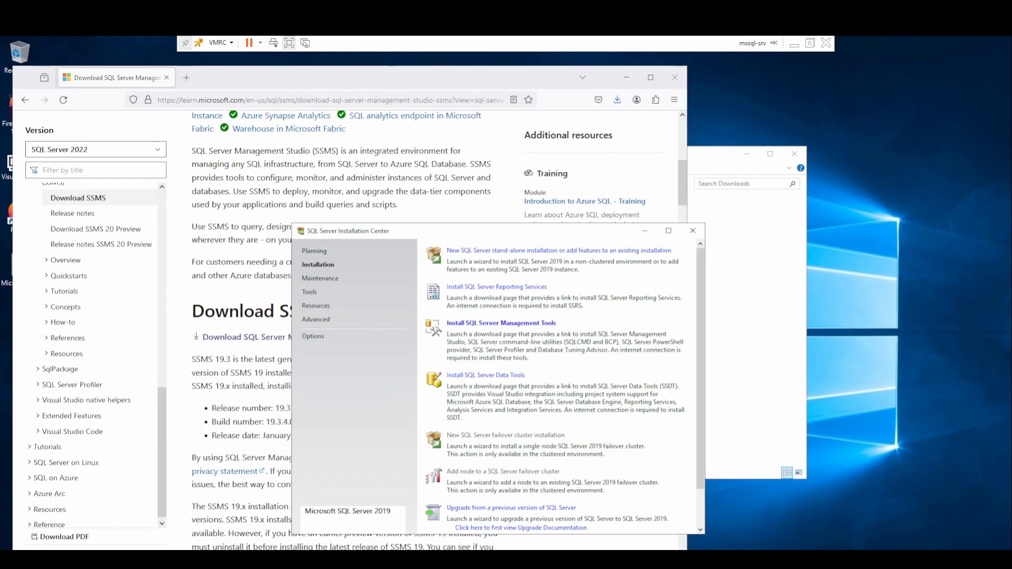
# Move and minimize the Installation Center to reveal the SSMS 19.3 download page.
pyautogui.moveTo(478, 230)
pyautogui.mouseDown()
pyautogui.moveTo(485, 187)
pyautogui.moveTo(463, 212)
pyautogui.moveTo(488, 213)
pyautogui.mouseUp()
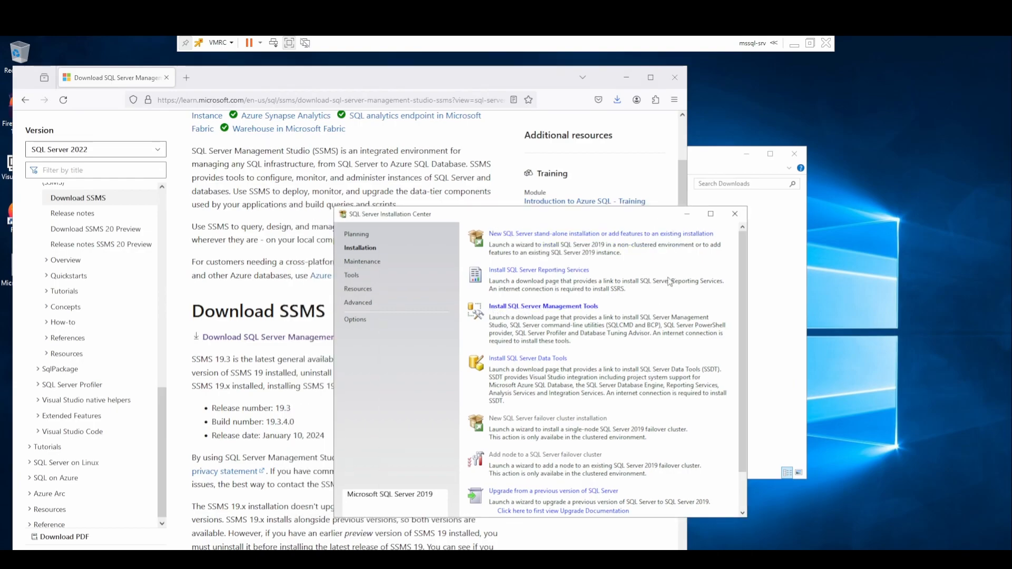
pyautogui.click(686, 213)
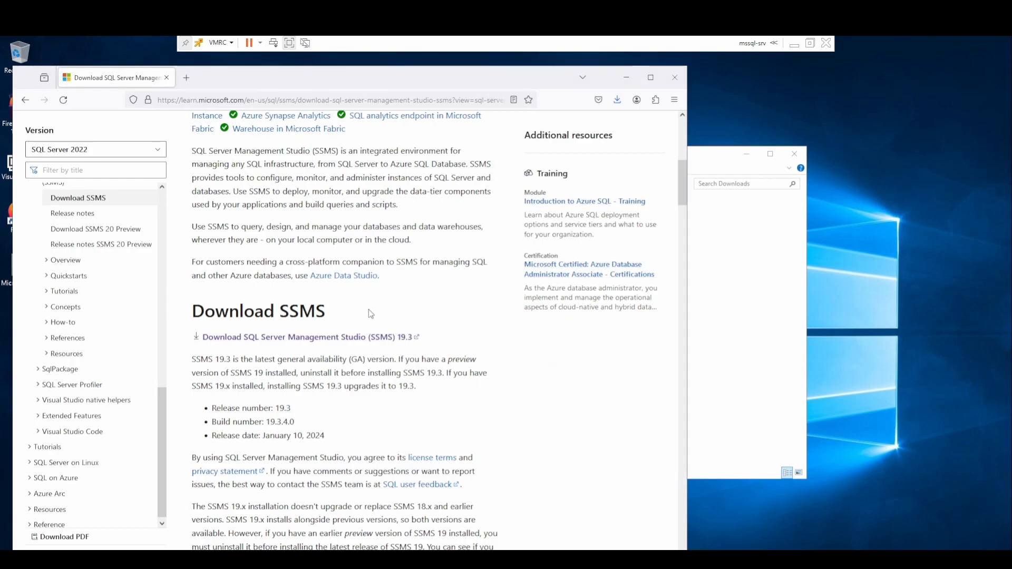
# Scroll the Microsoft Learn page to the Download SSMS heading and download SSMS 19.3.
pyautogui.scroll(5, 365, 310)
pyautogui.scroll(2, 364, 311)
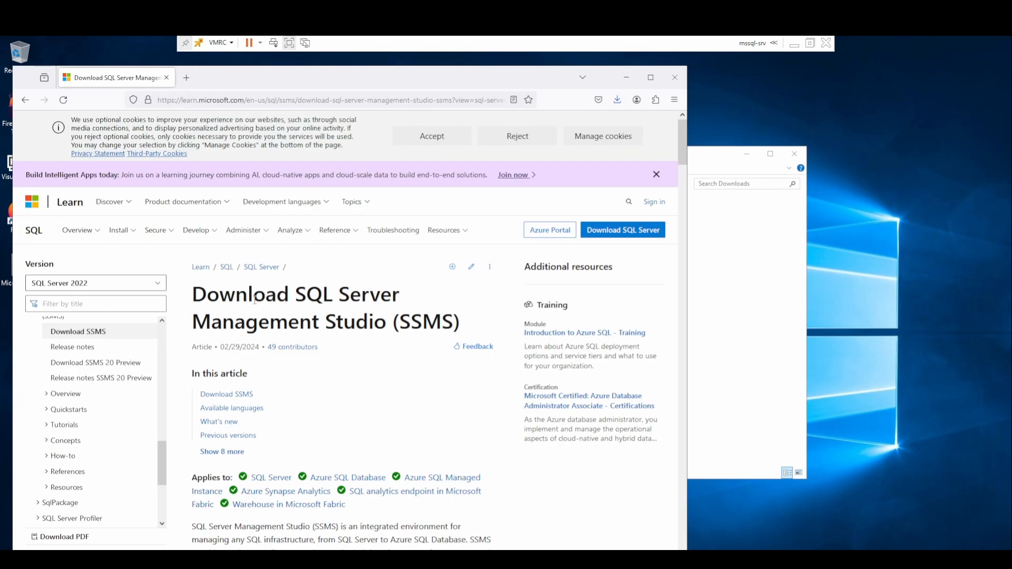
pyautogui.moveTo(193, 302); pyautogui.dragTo(331, 311)
pyautogui.click(331, 311)
pyautogui.scroll(-3, 346, 298)
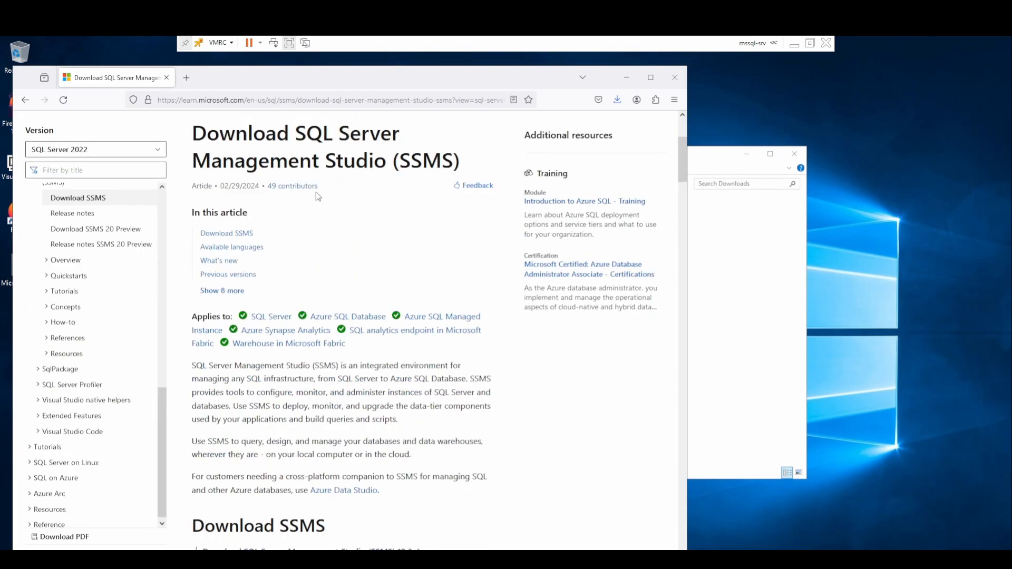
pyautogui.scroll(-3, 362, 235)
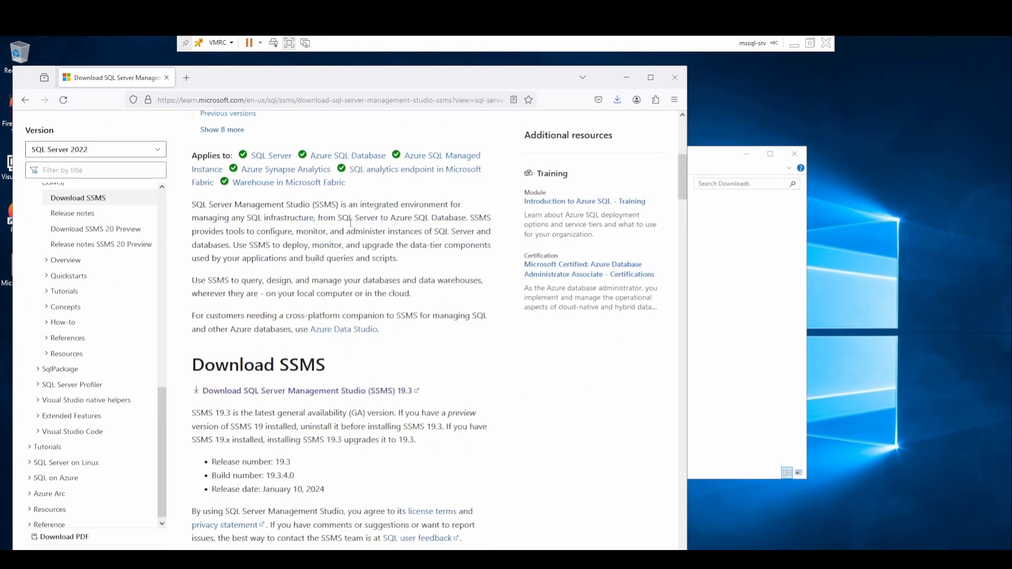
pyautogui.moveTo(193, 363)
pyautogui.mouseDown()
pyautogui.moveTo(328, 370)
pyautogui.moveTo(205, 352)
pyautogui.mouseUp()
pyautogui.click(222, 374)
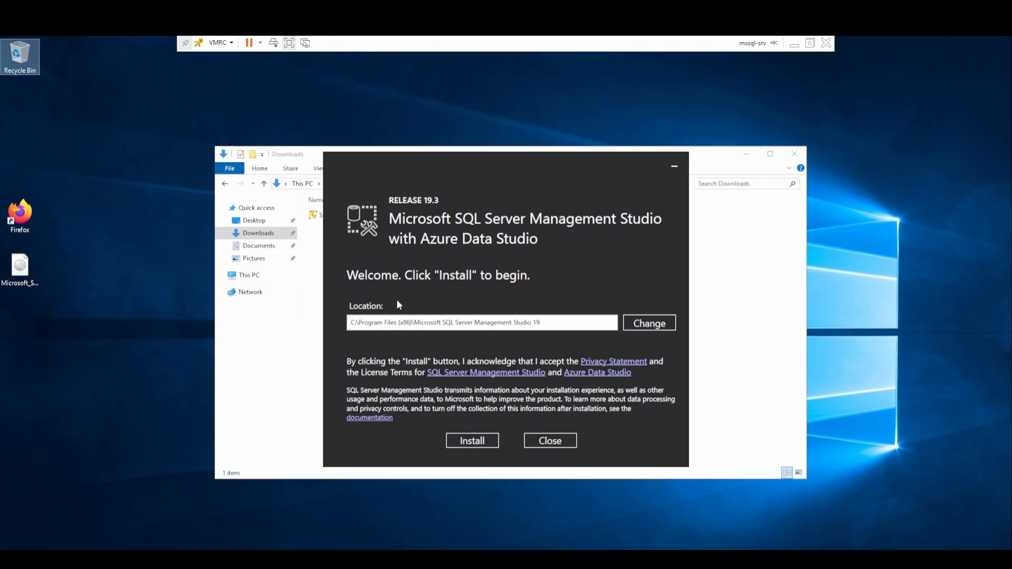
# Install SQL Server Management Studio 19.3 and close the completed setup.
pyautogui.click(481, 445)
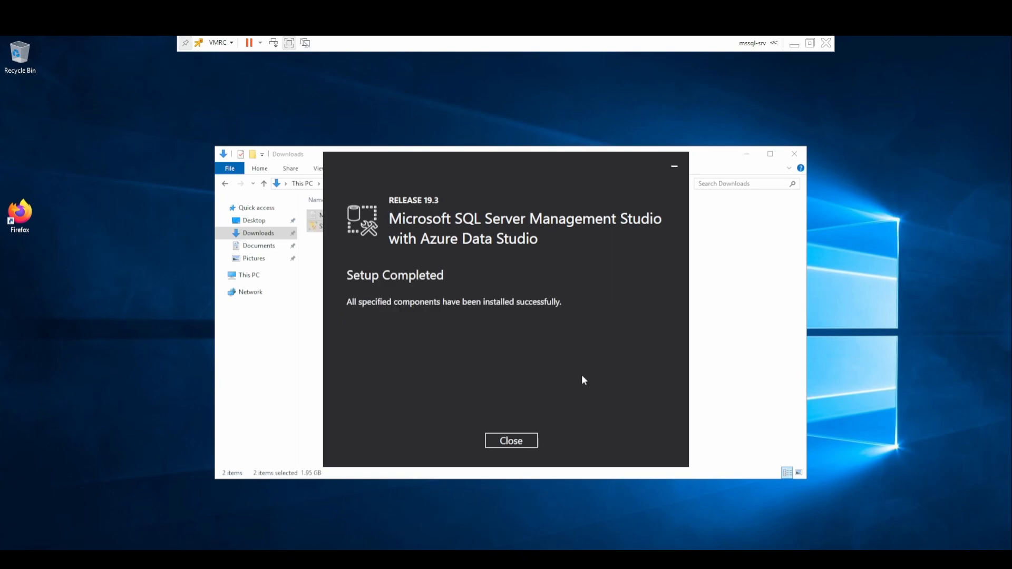
pyautogui.click(520, 439)
pyautogui.click(508, 446)
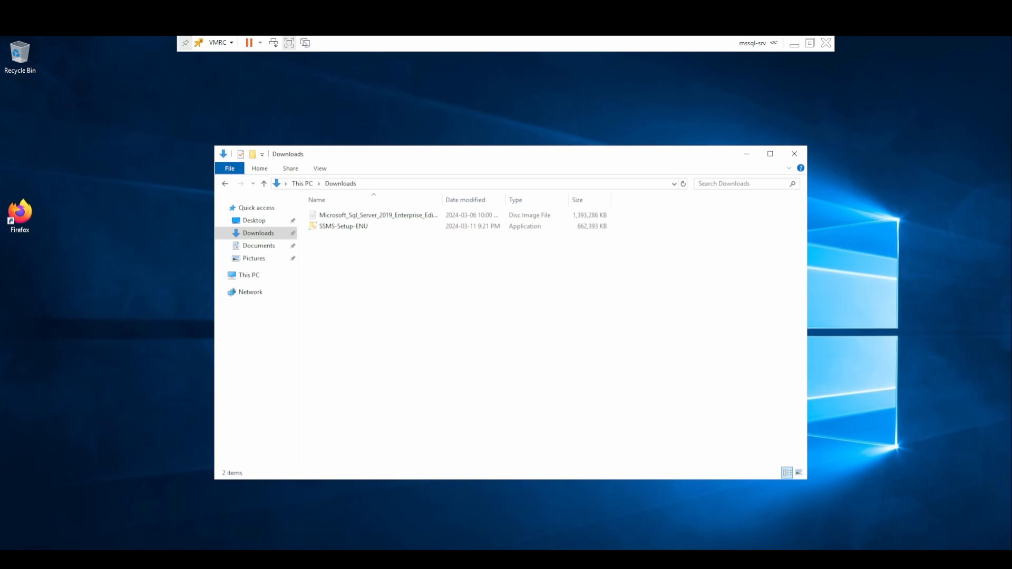
# Launch SQL Server Management Studio 19 from the Start menu's Recently added list.
pyautogui.press('super')
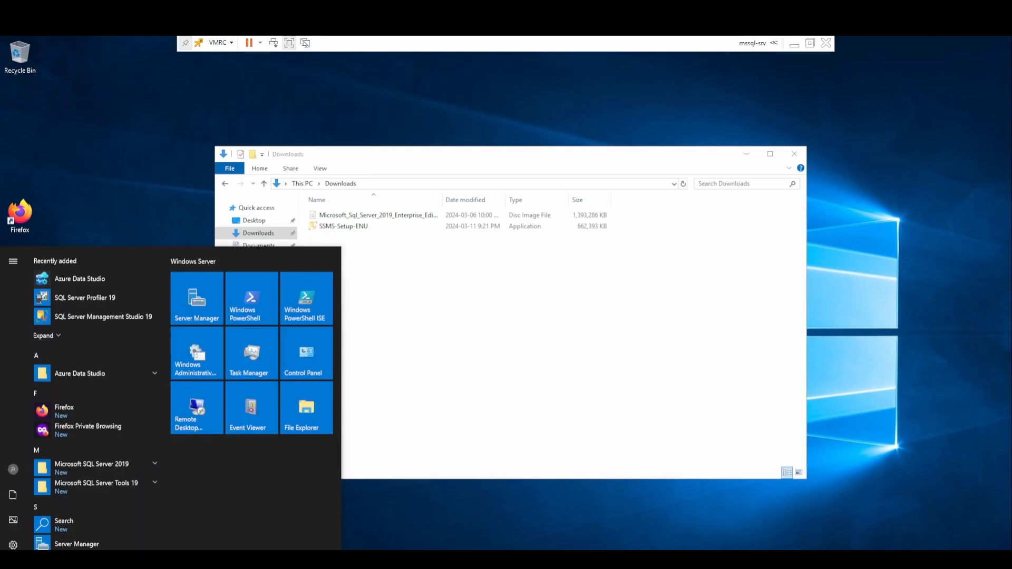
pyautogui.click(129, 316)
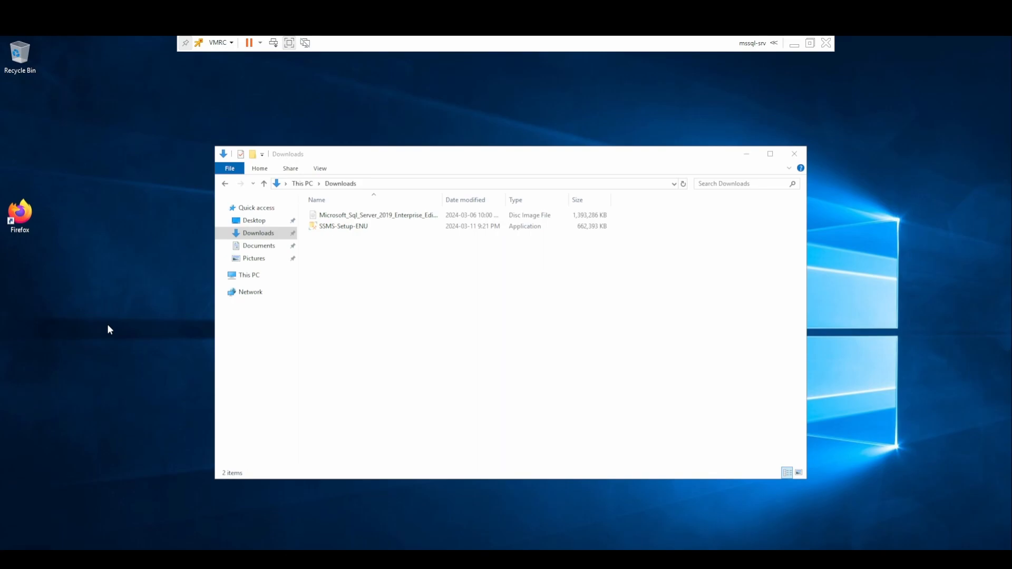
pyautogui.click(551, 287)
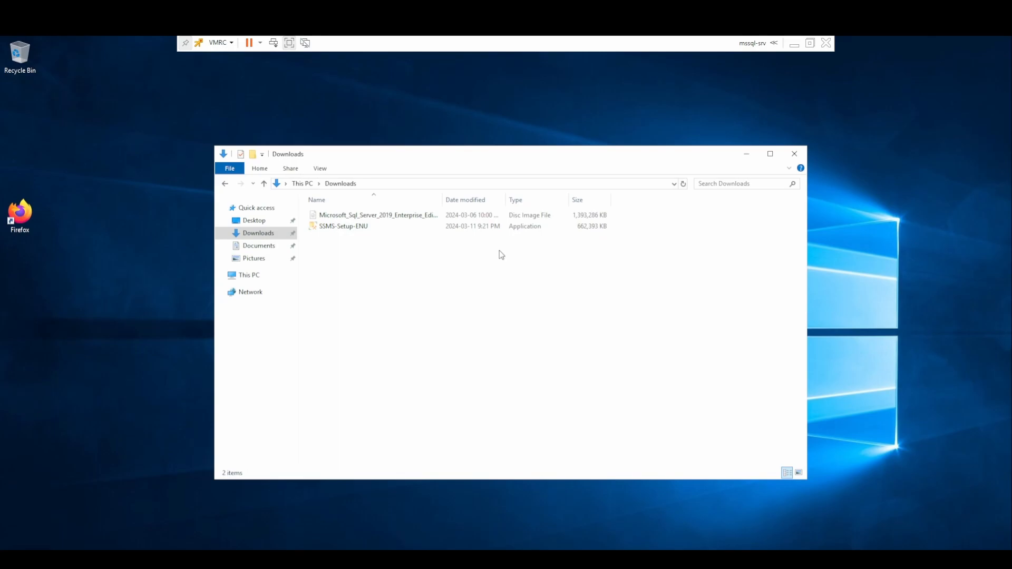
pyautogui.click(940, 454)
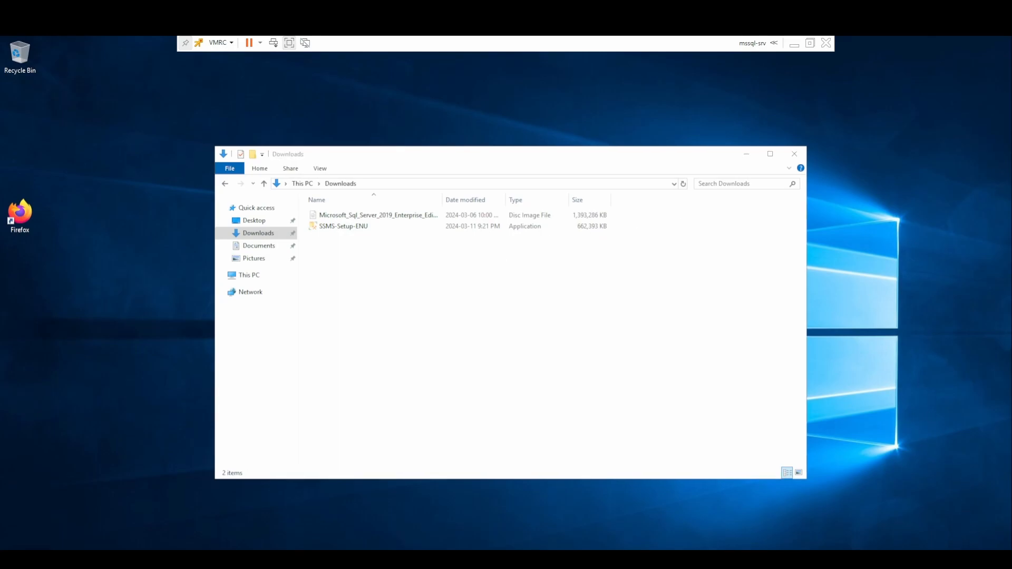
pyautogui.click(644, 433)
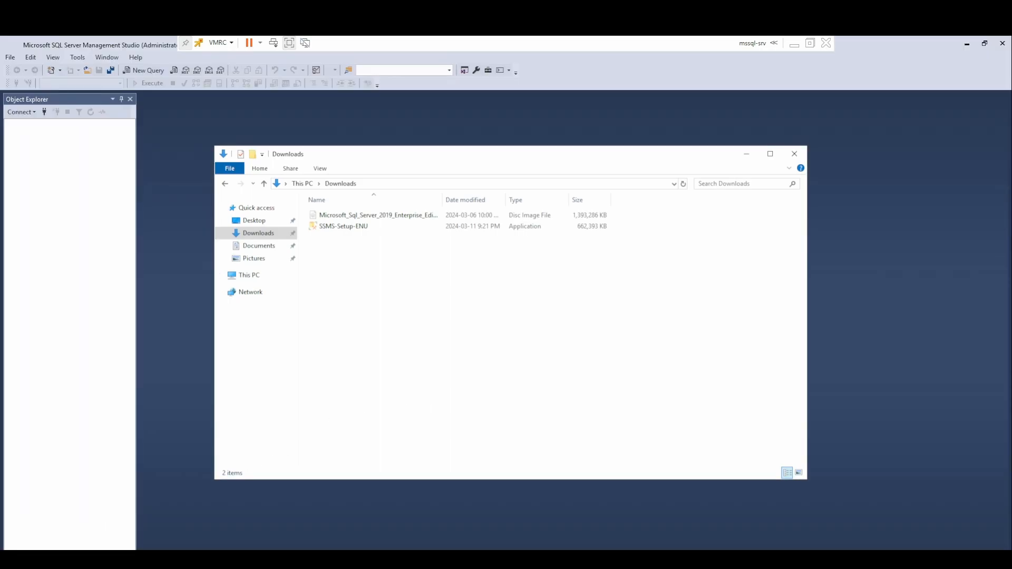
# Connect to WIN-SRV-MSSQL with SQL Server Authentication, entering the SQL login and password.
pyautogui.click(746, 154)
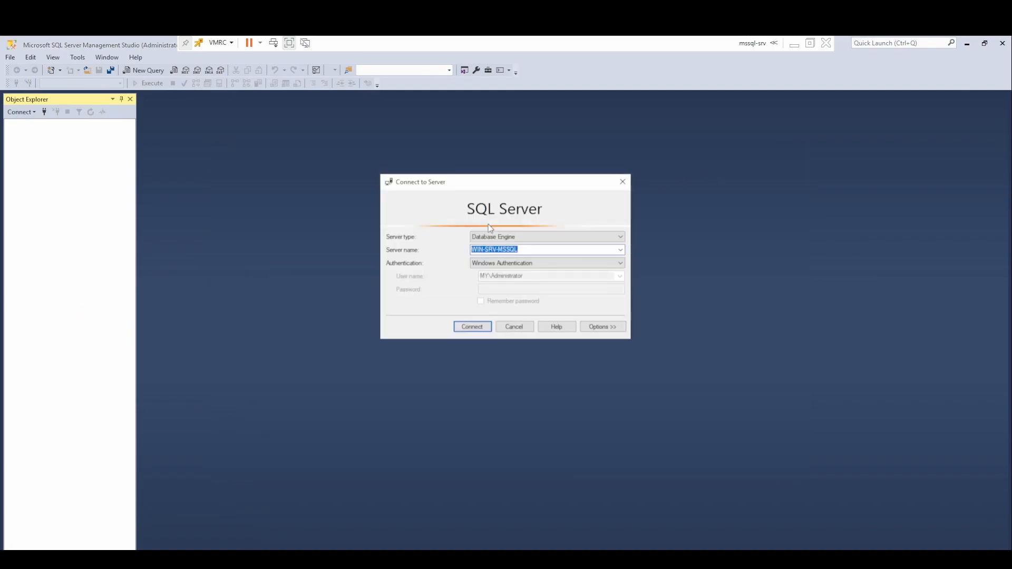
pyautogui.click(485, 264)
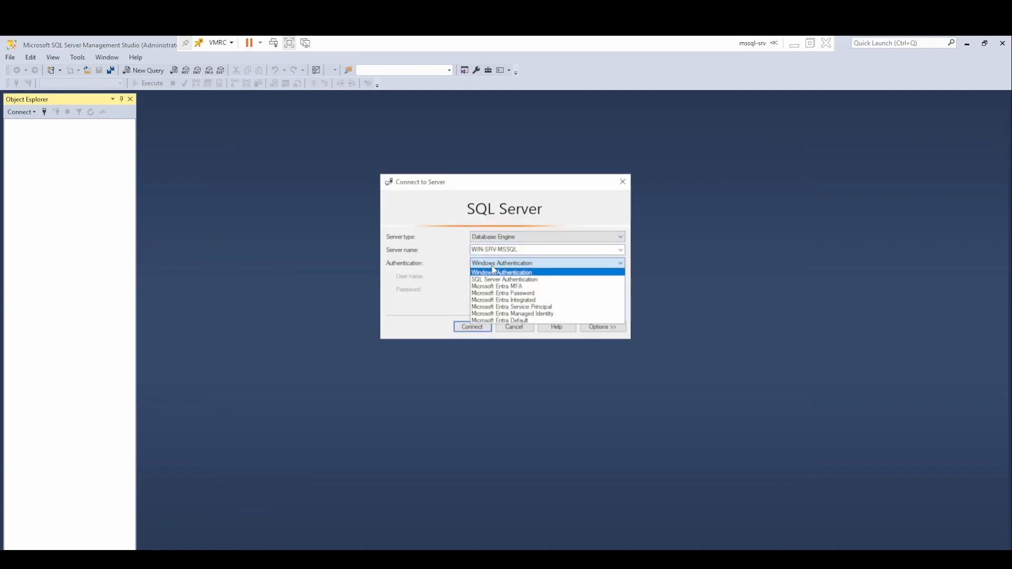
pyautogui.click(529, 270)
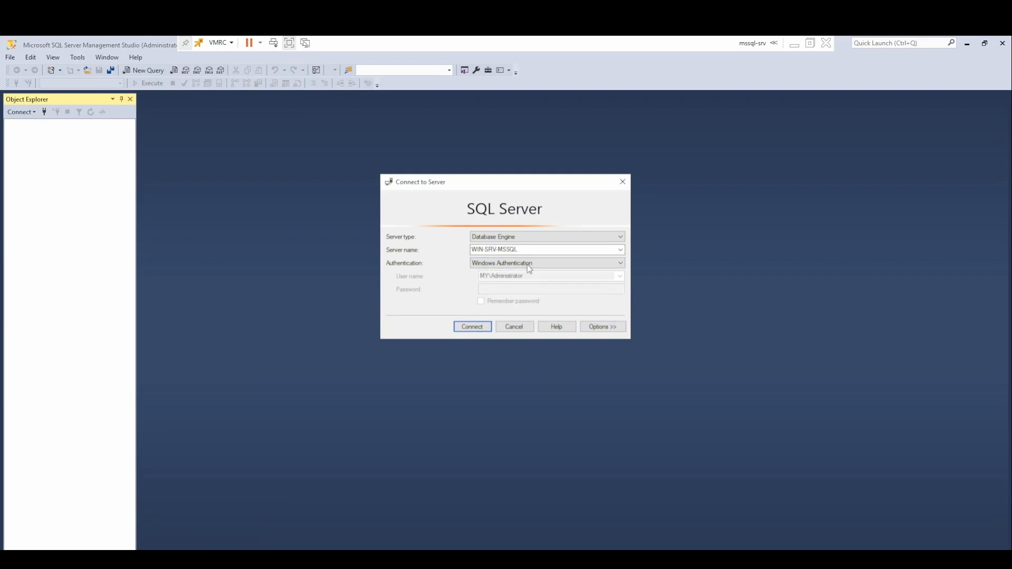
pyautogui.click(529, 264)
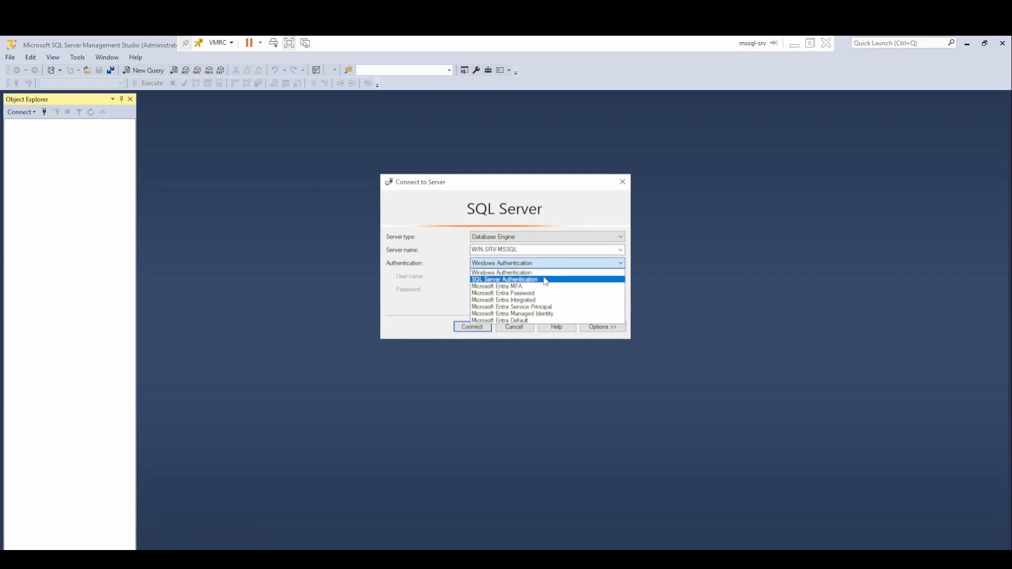
pyautogui.click(545, 280)
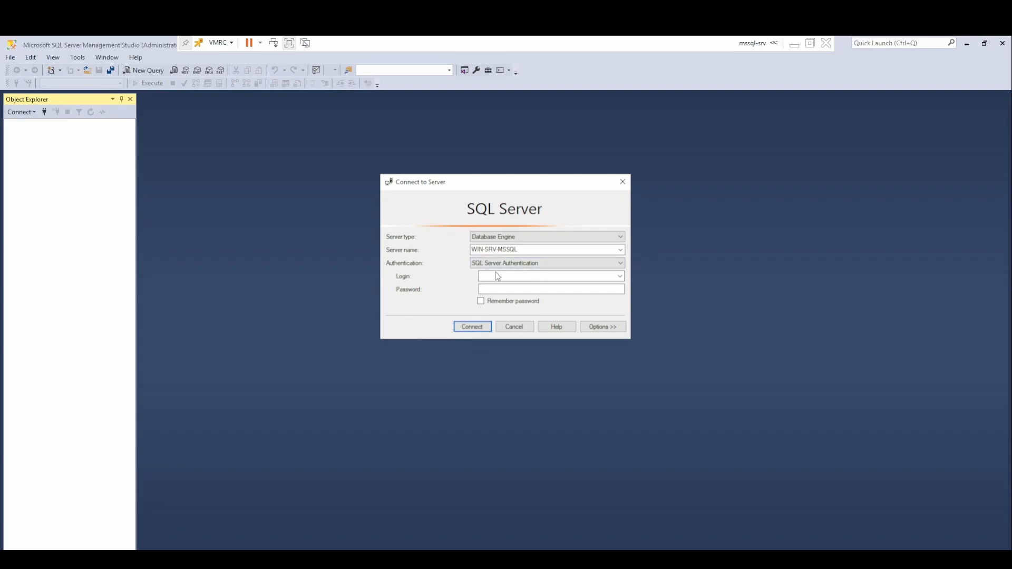
pyautogui.click(519, 263)
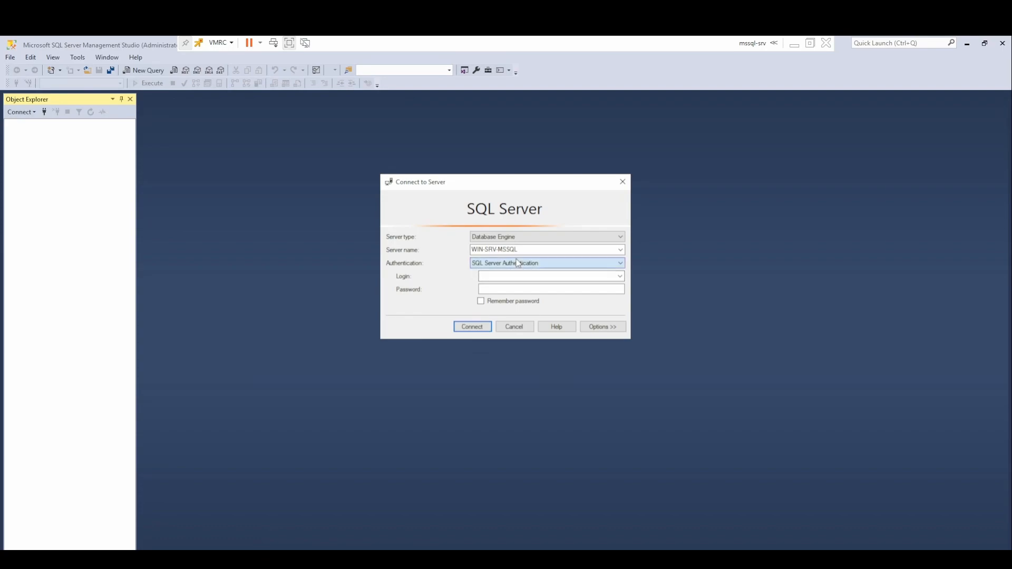
pyautogui.click(521, 274)
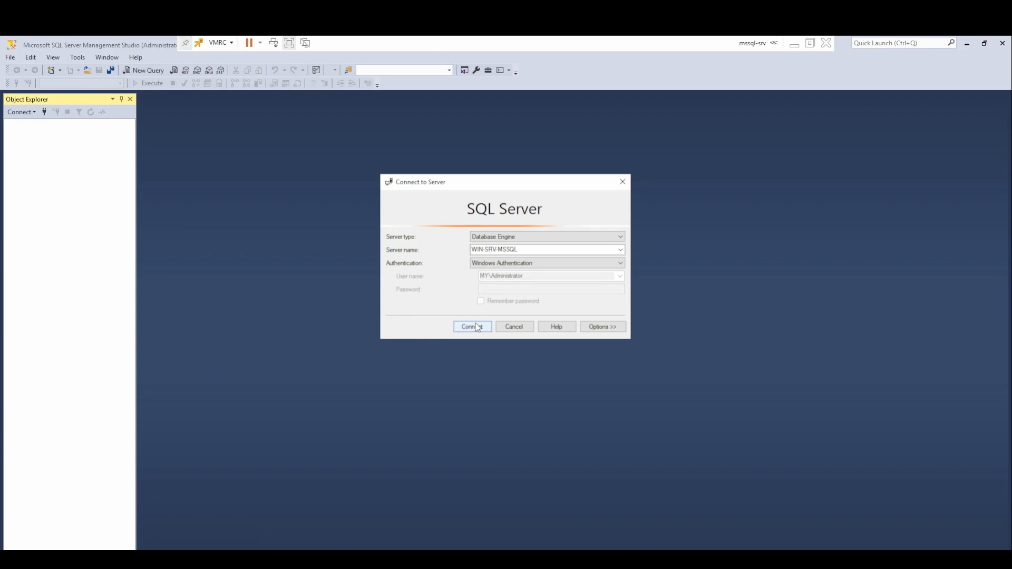
pyautogui.click(531, 268)
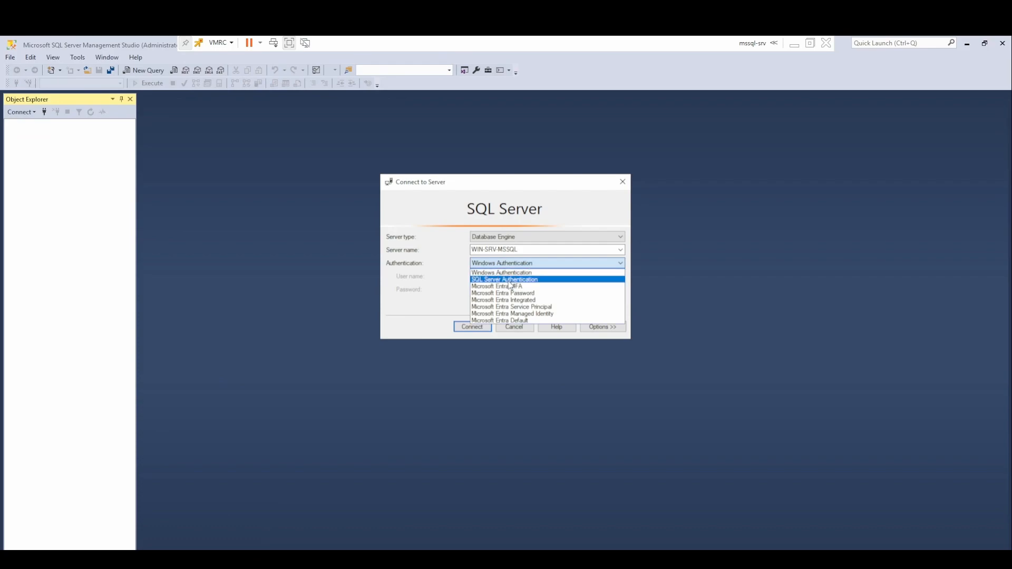
pyautogui.click(505, 280)
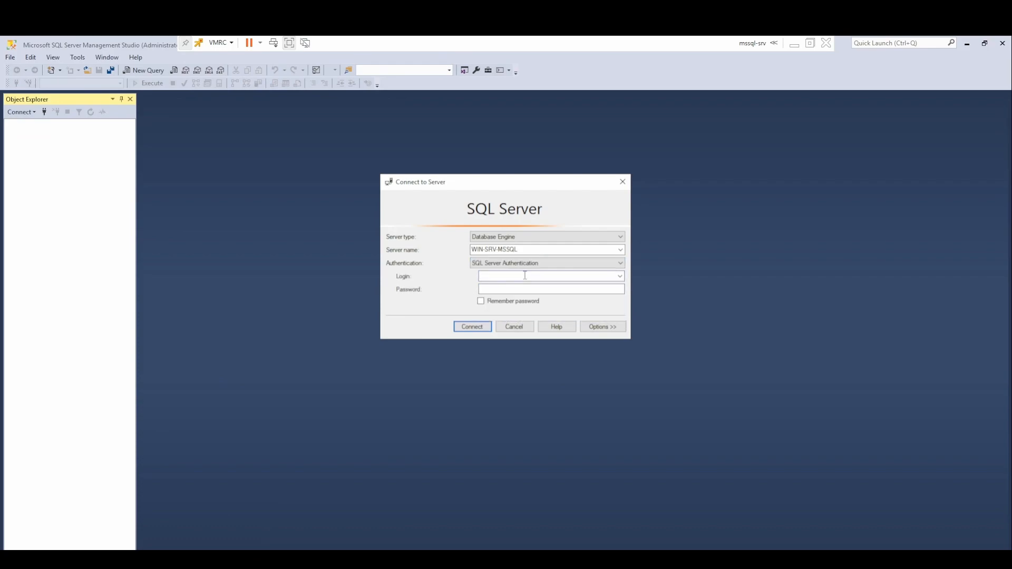
pyautogui.write('sa')
pyautogui.write('********')
pyautogui.press('Return')
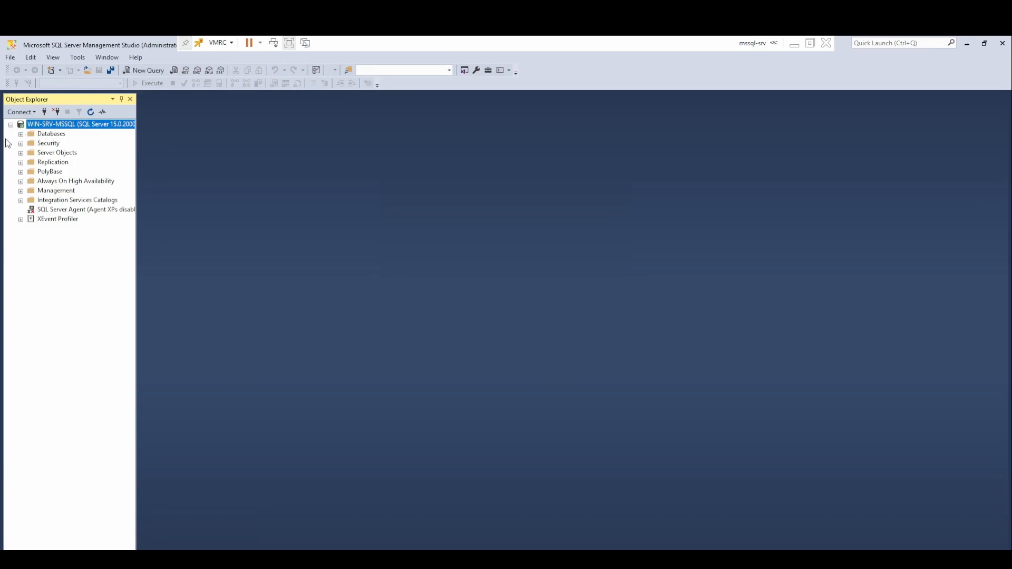
# Create a new database named 'sharepoint' from the Databases folder.
pyautogui.click(21, 134)
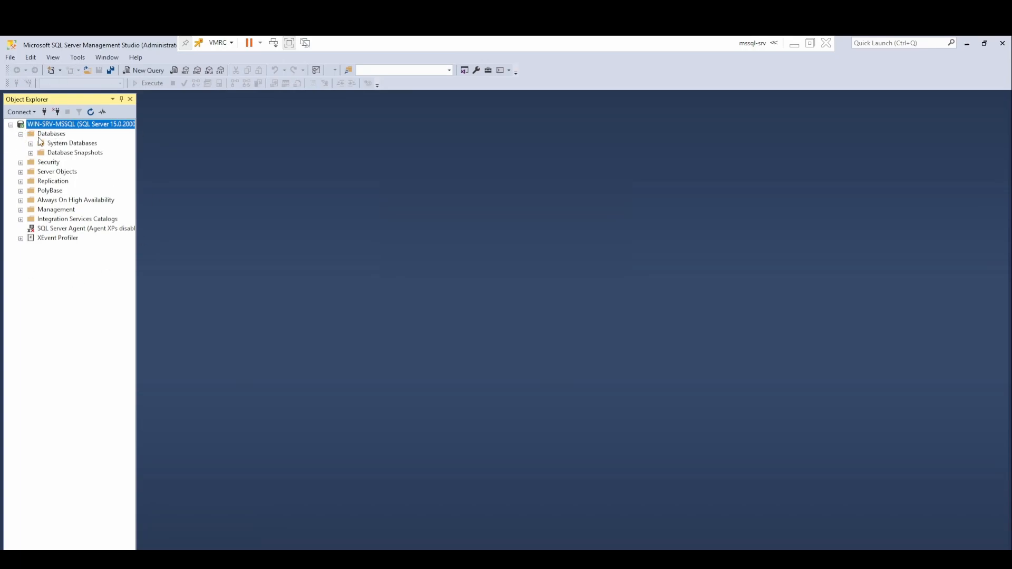
pyautogui.click(49, 135)
pyautogui.click(31, 143)
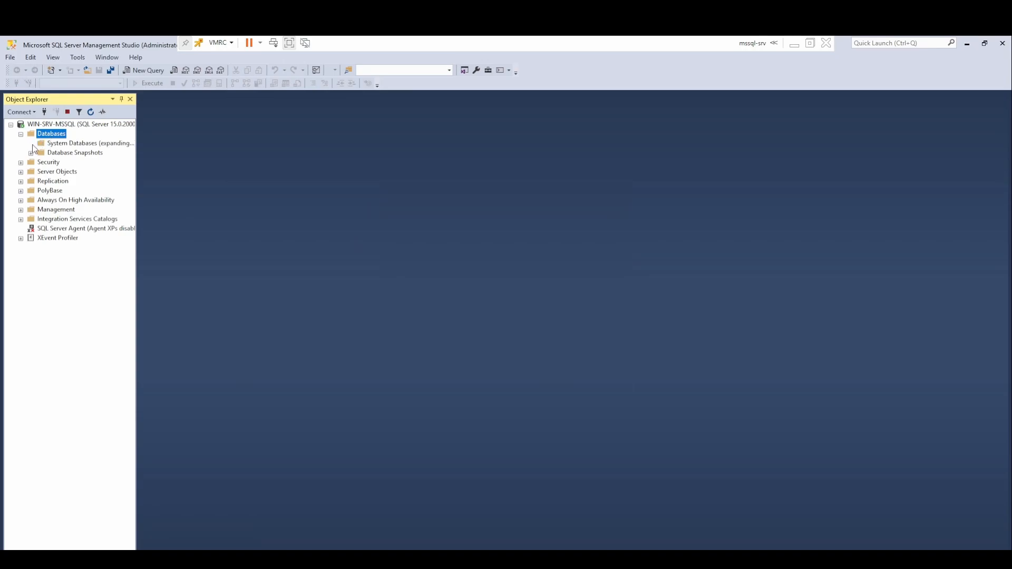
pyautogui.rightClick(45, 139)
pyautogui.click(70, 141)
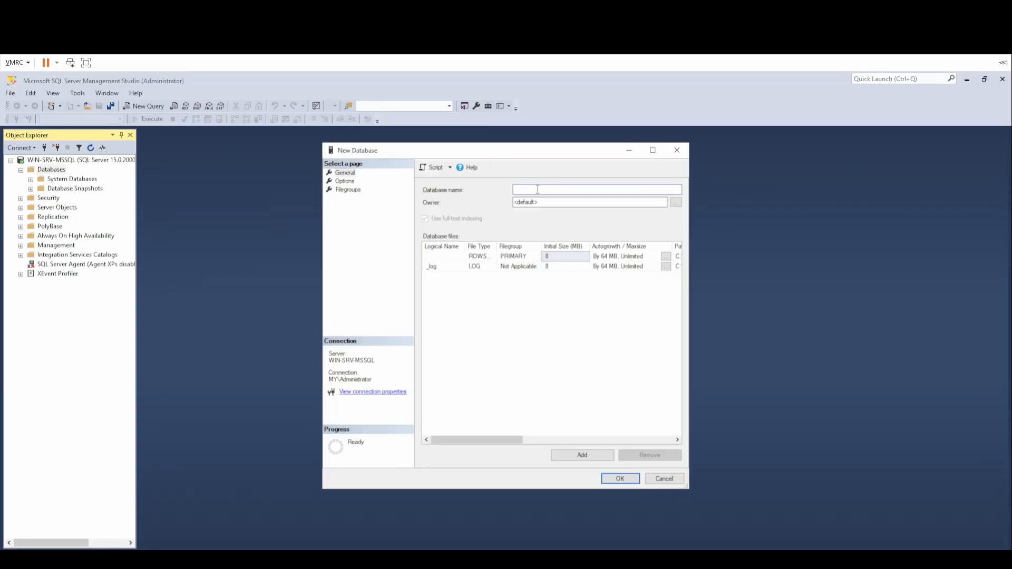
pyautogui.write('sharepoint')
pyautogui.press('Return')
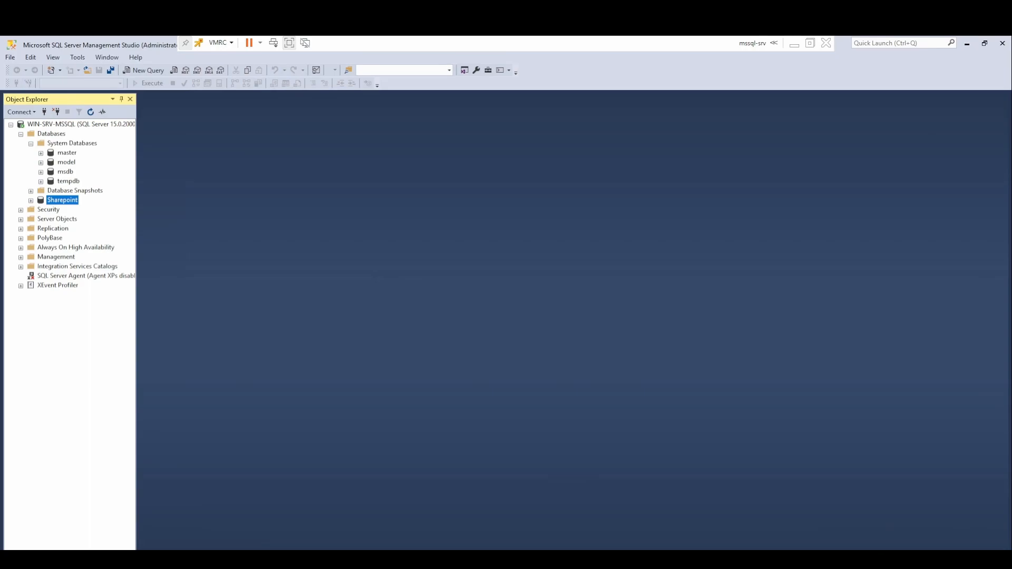
# Exit the virtual machine console's full-screen mode.
pyautogui.press('super')
pyautogui.click(434, 403)
pyautogui.click(292, 42)
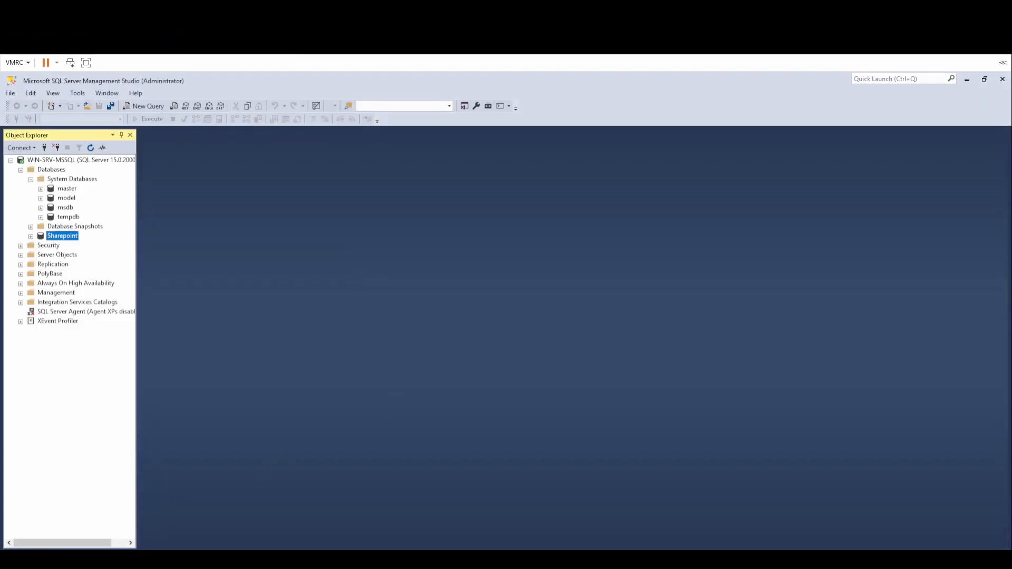
# Search Start for 'windows firewall' and open the allowed-apps firewall settings.
pyautogui.press('super')
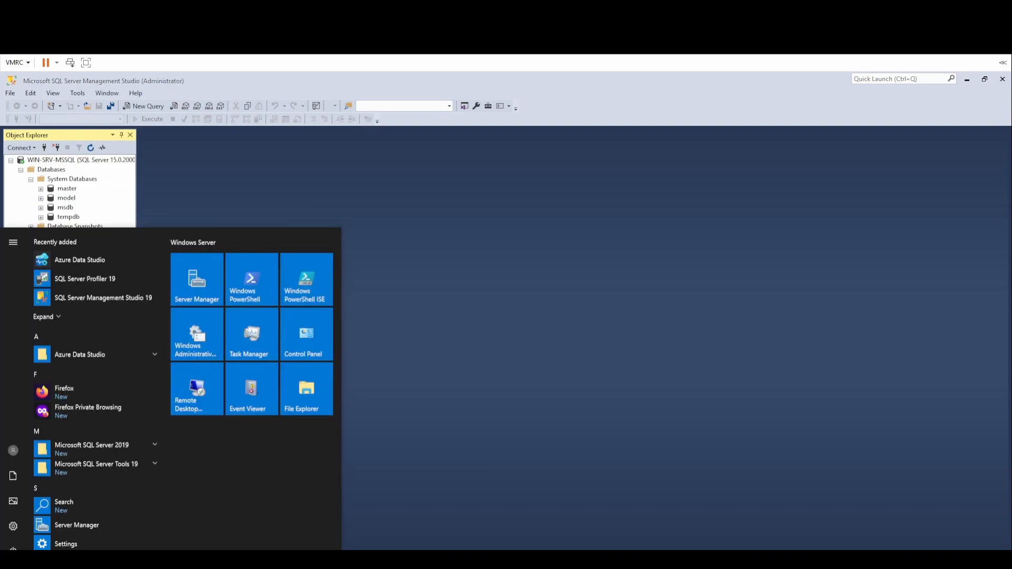
pyautogui.click(91, 536)
pyautogui.write('windows firew')
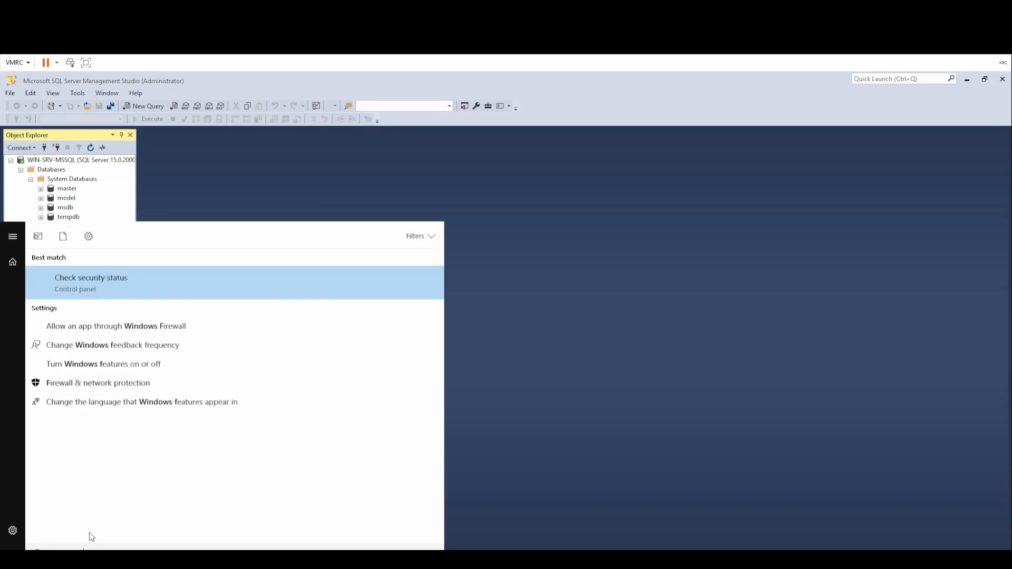
pyautogui.write('all')
pyautogui.press('Down')
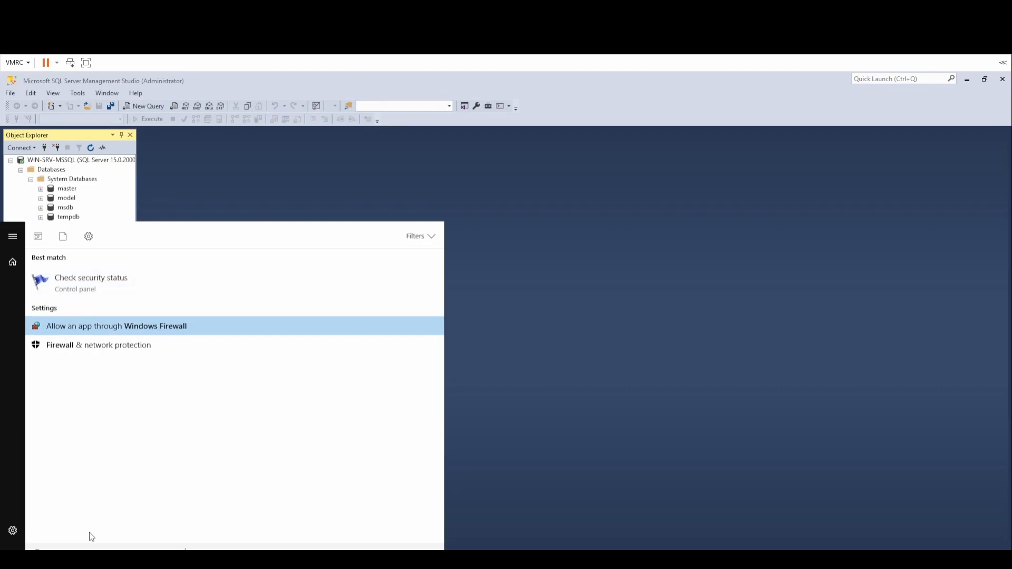
pyautogui.press('Return')
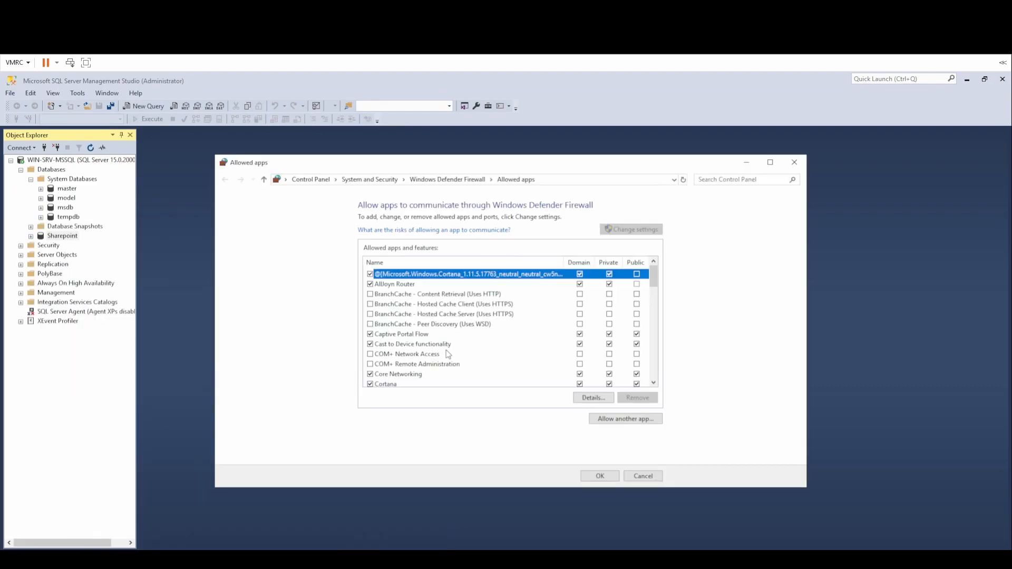
# Review the allowed apps list, return to the main firewall page, and open Advanced settings.
pyautogui.click(457, 181)
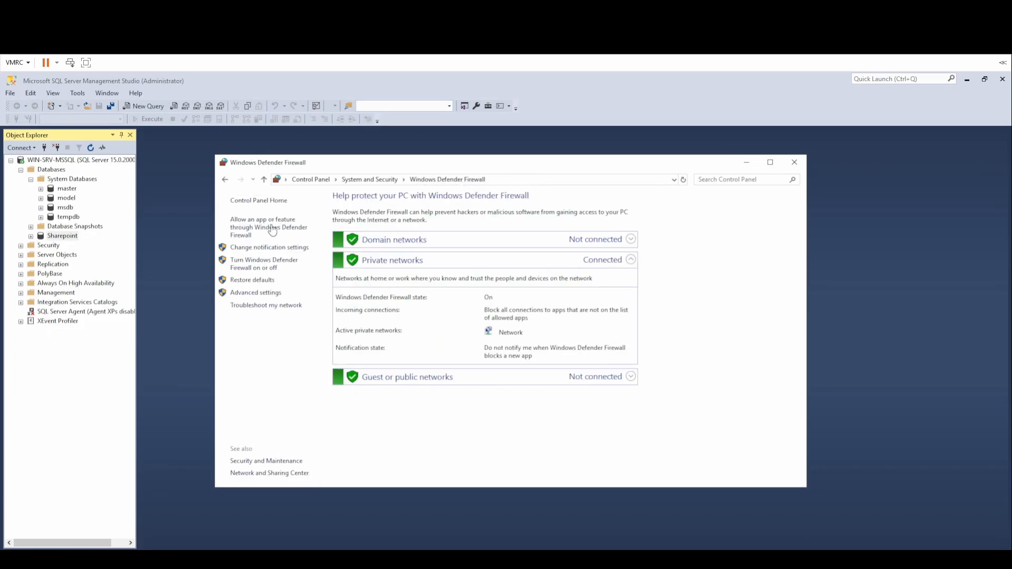
pyautogui.click(270, 230)
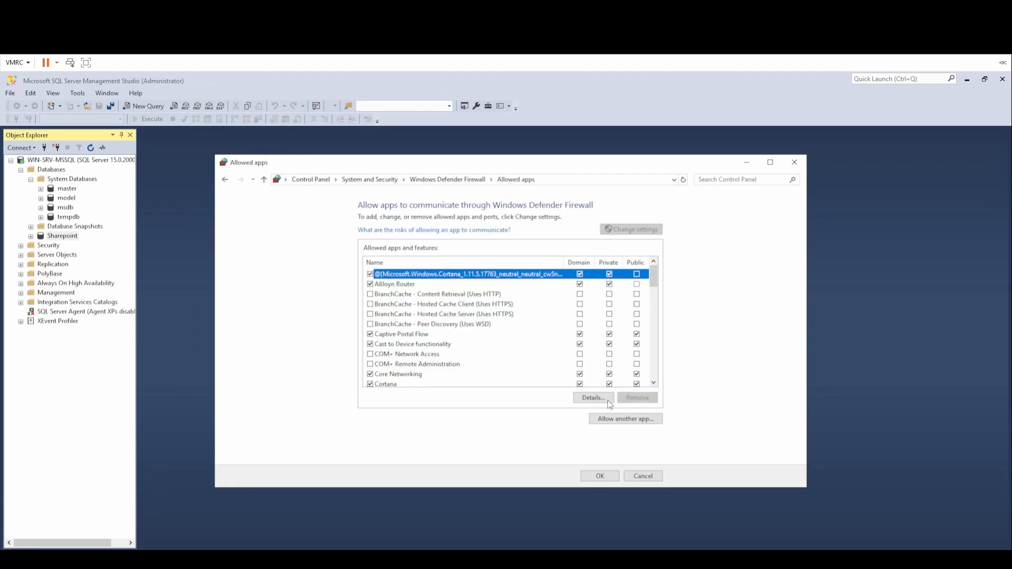
pyautogui.click(632, 419)
pyautogui.click(587, 421)
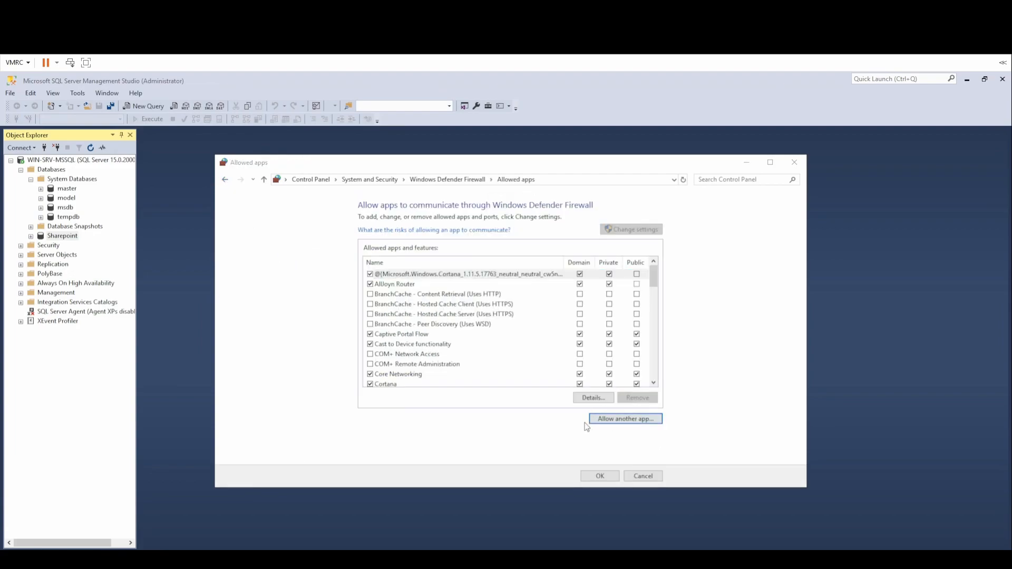
pyautogui.click(226, 179)
pyautogui.click(241, 180)
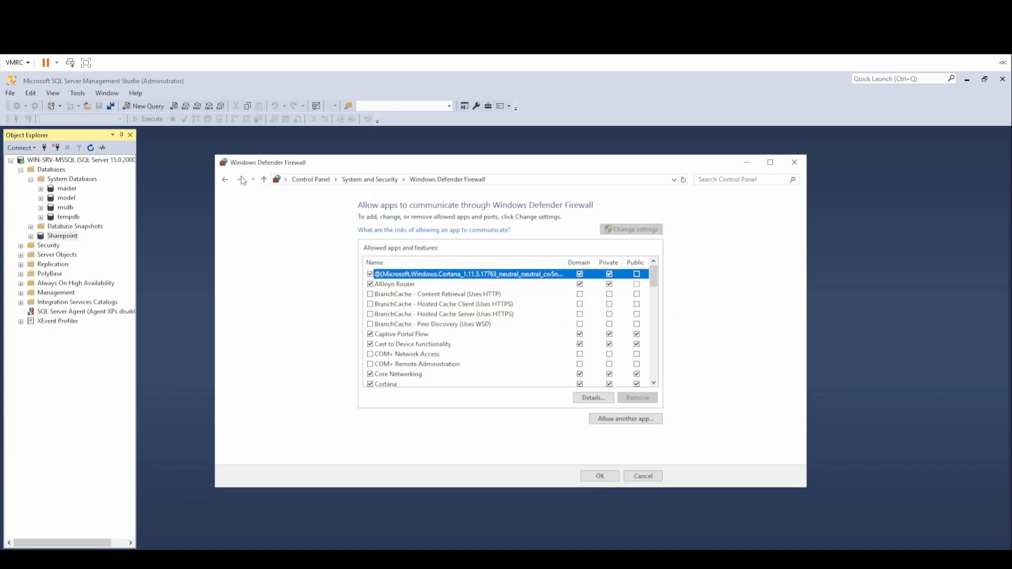
pyautogui.click(225, 179)
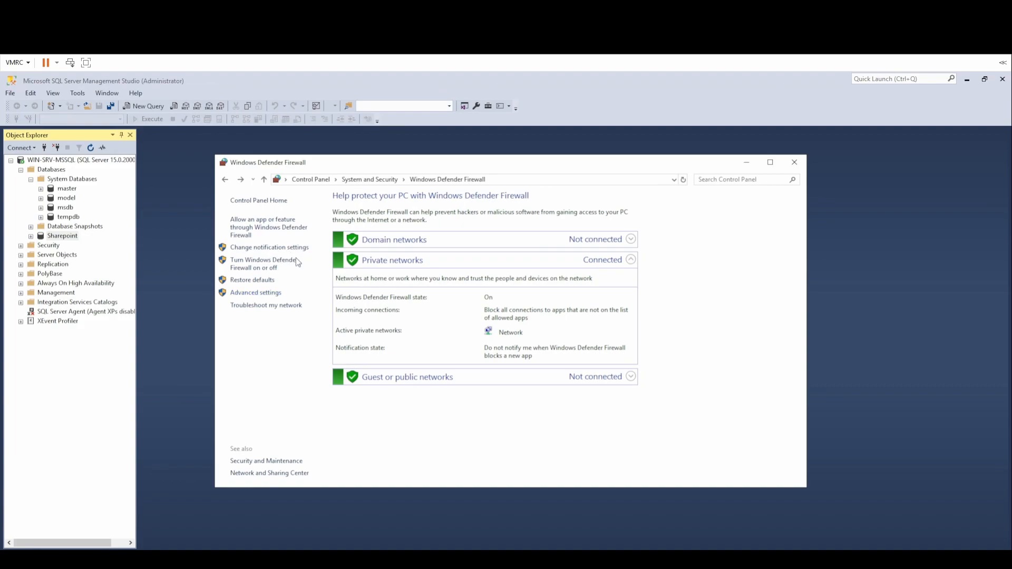
pyautogui.click(272, 293)
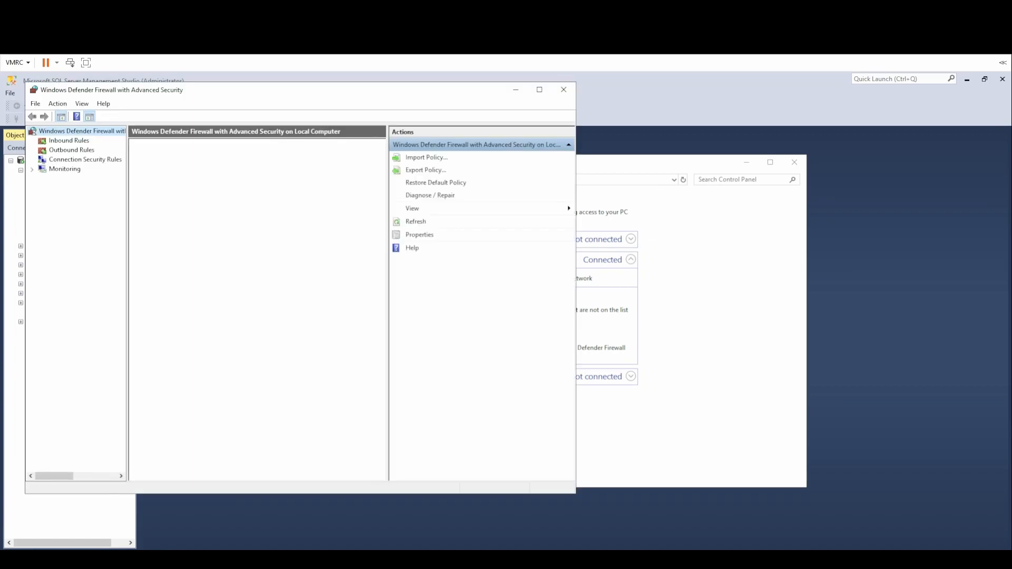
# Start a new inbound firewall rule of type Port.
pyautogui.moveTo(164, 93); pyautogui.dragTo(353, 140)
pyautogui.click(269, 187)
pyautogui.rightClick(269, 187)
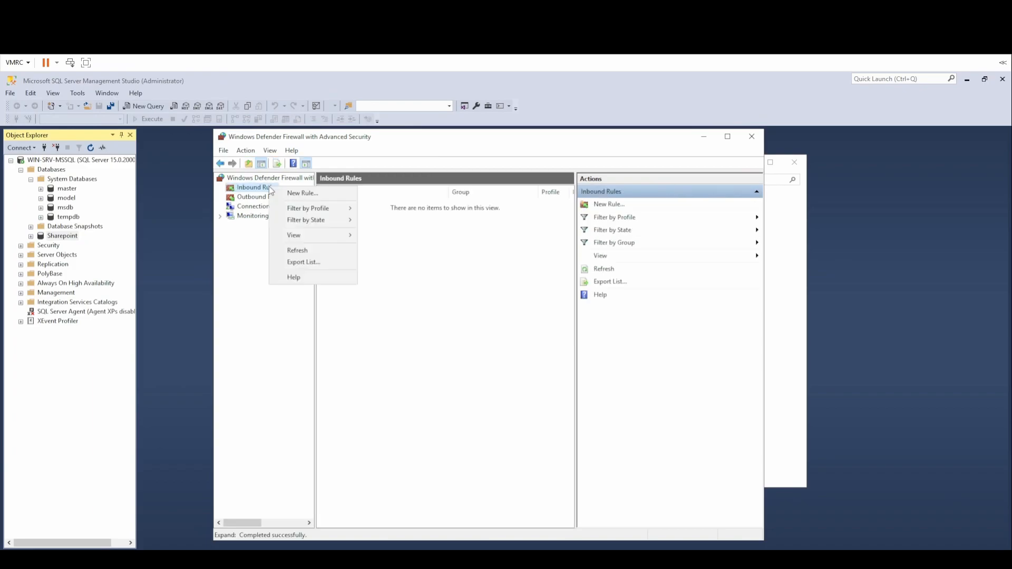
pyautogui.click(300, 194)
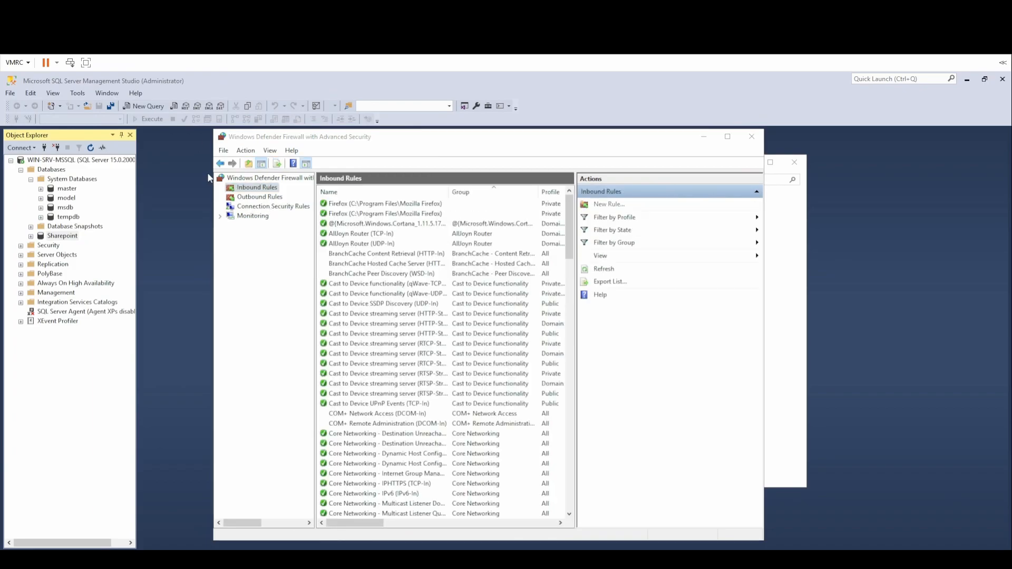
pyautogui.click(231, 302)
pyautogui.click(410, 470)
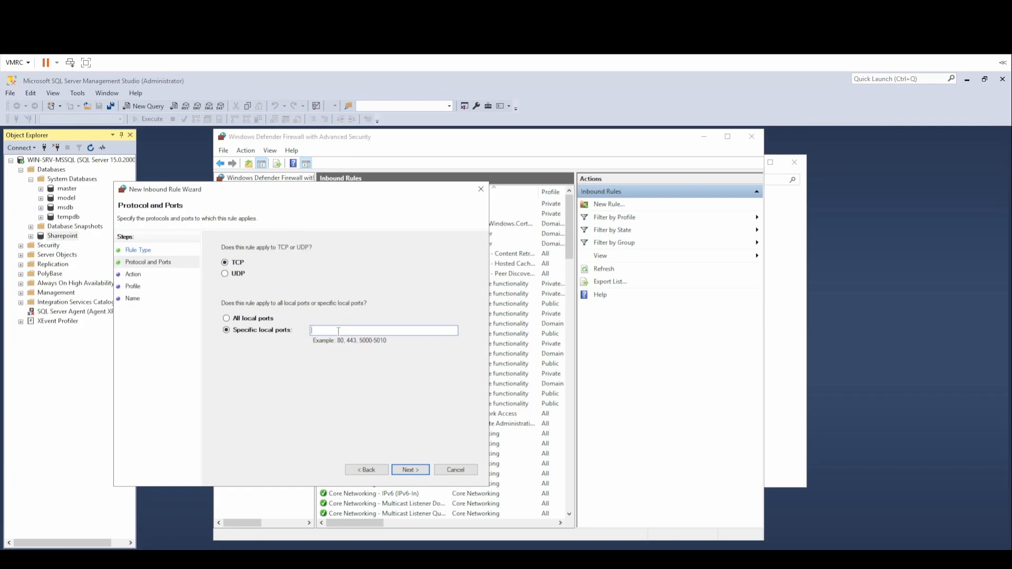
# Set local port 1433, allow the connection on all profiles, and name it 'MSSQL Remote Point'.
pyautogui.click(350, 330)
pyautogui.write('1433')
pyautogui.click(416, 469)
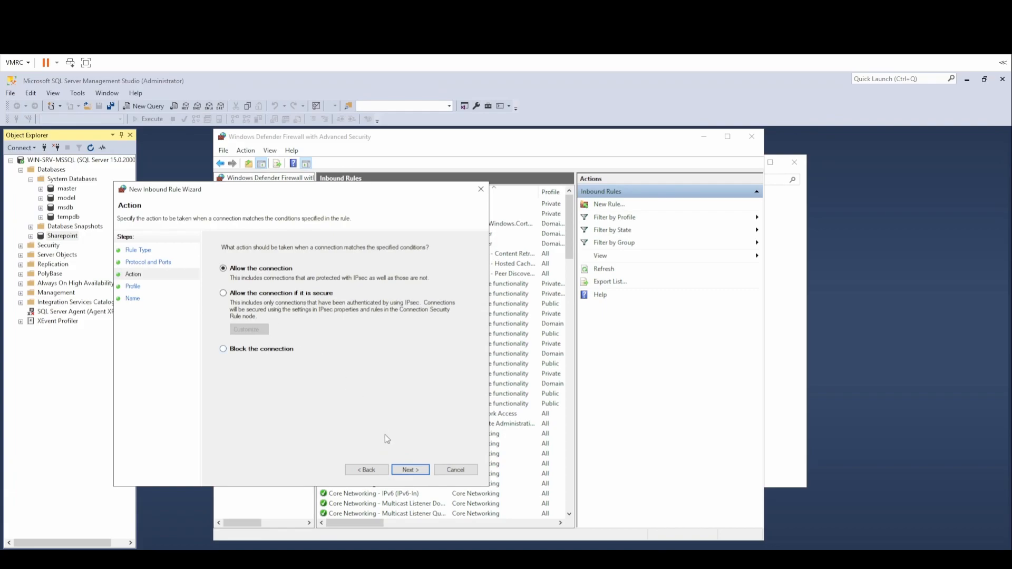
pyautogui.click(417, 471)
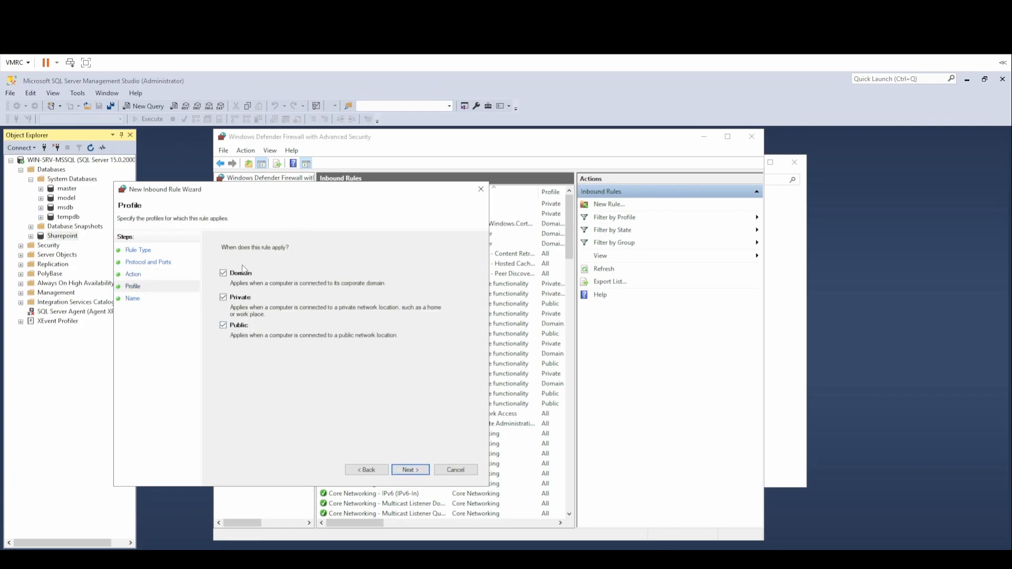
pyautogui.click(417, 471)
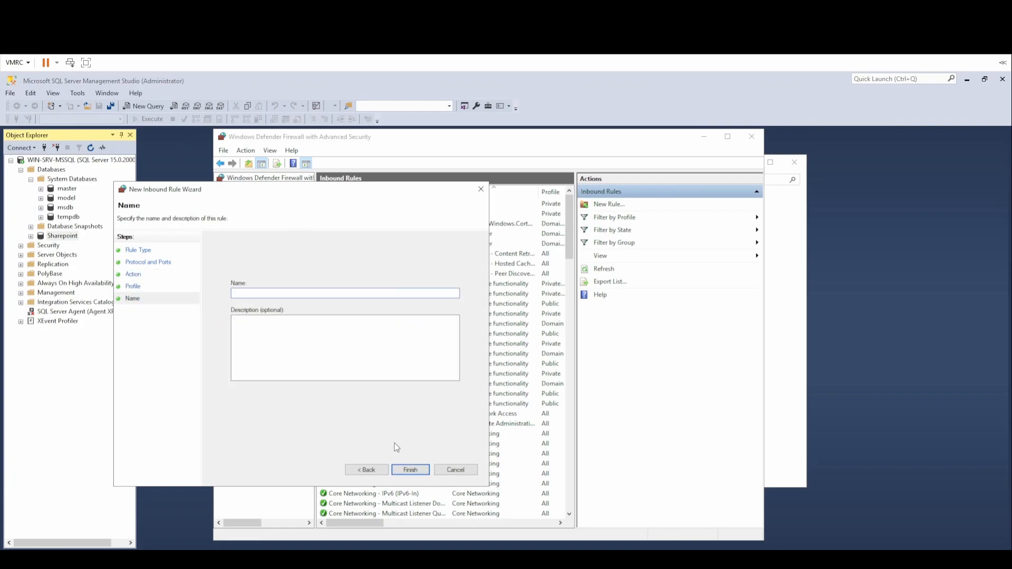
pyautogui.write('MSSQL Remote P')
pyautogui.write('oint')
pyautogui.click(412, 470)
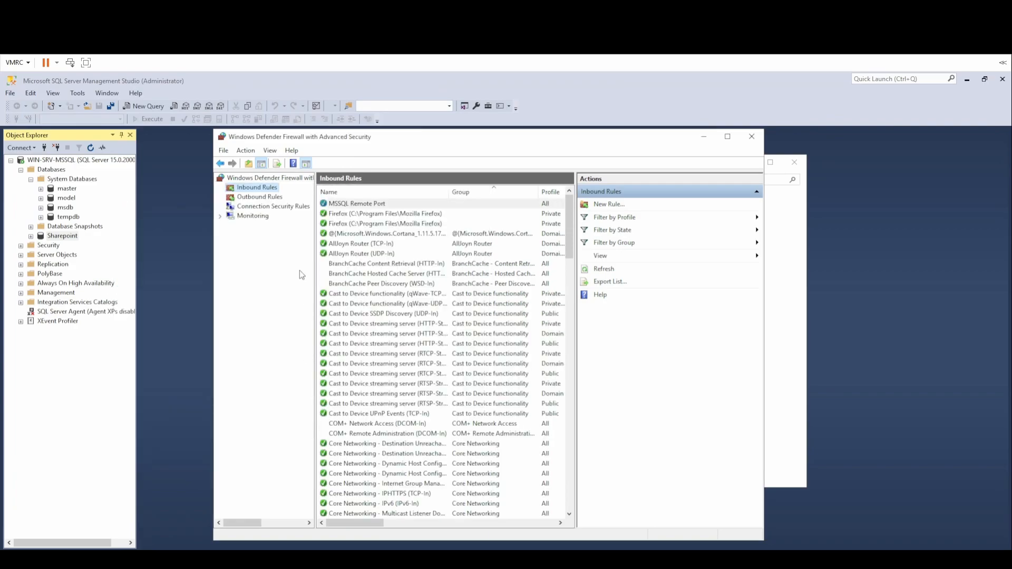
# Create an outbound Port rule for 1433, allowed on all profiles, named 'MSSQL Remote Port'.
pyautogui.click(272, 197)
pyautogui.rightClick(273, 197)
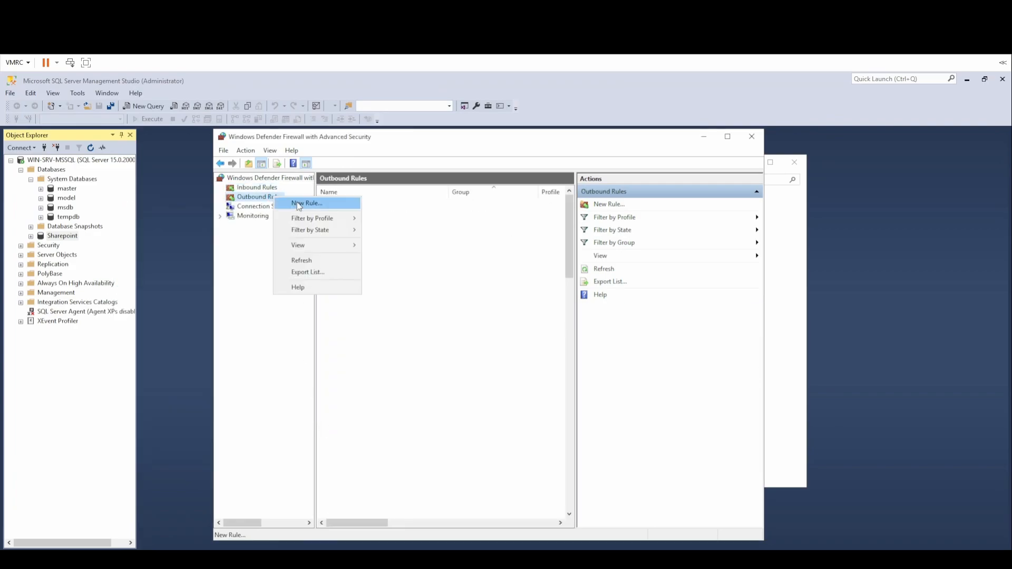
pyautogui.click(298, 205)
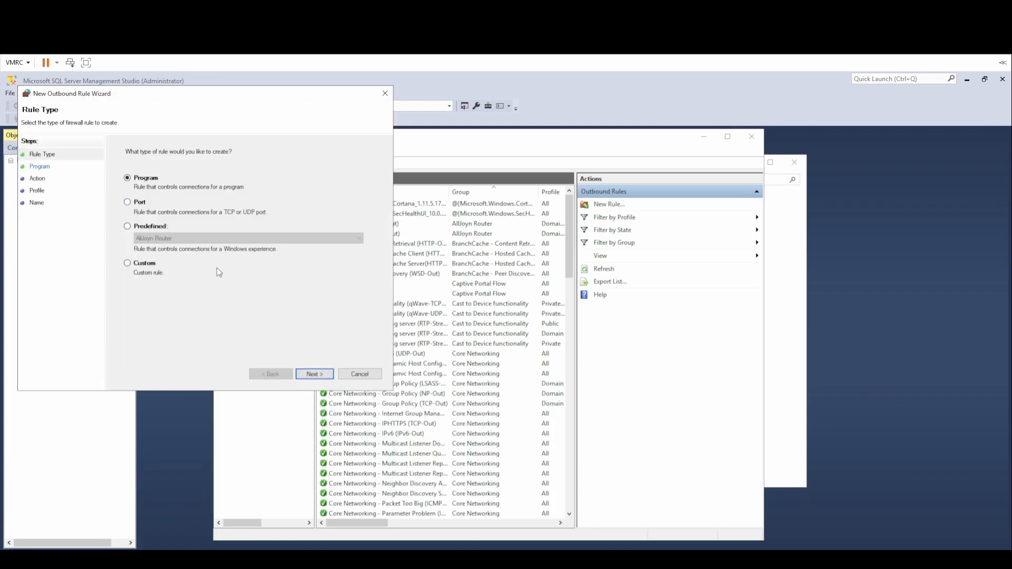
pyautogui.click(138, 204)
pyautogui.click(314, 374)
pyautogui.write('1433')
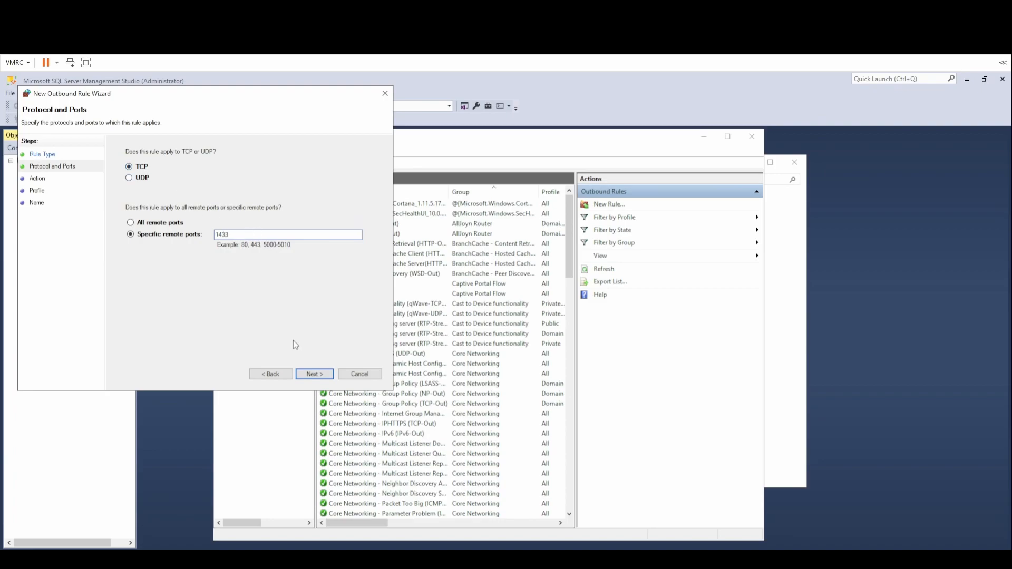
pyautogui.click(315, 375)
pyautogui.click(163, 175)
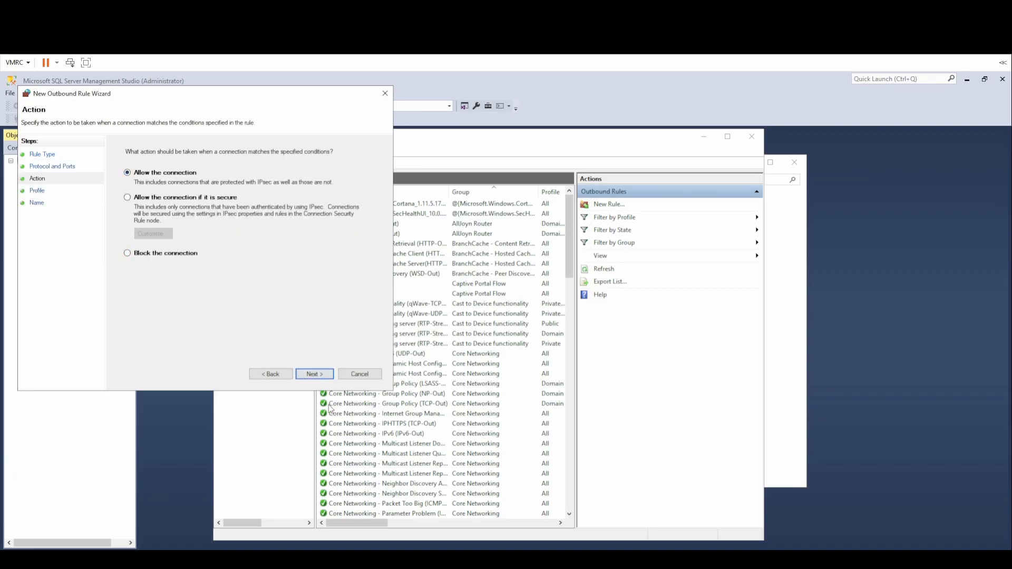
pyautogui.click(320, 375)
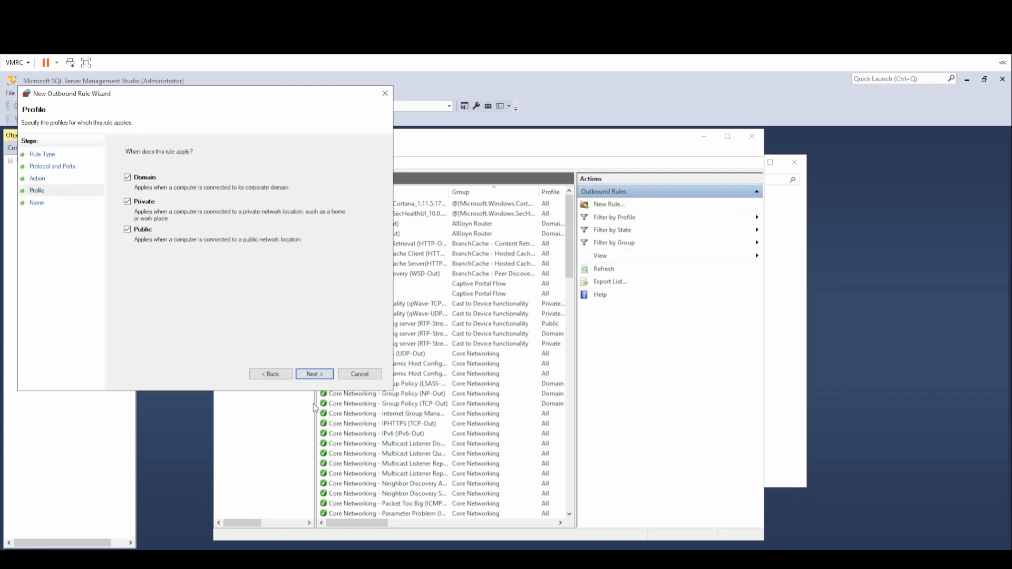
pyautogui.click(315, 375)
pyautogui.write('M')
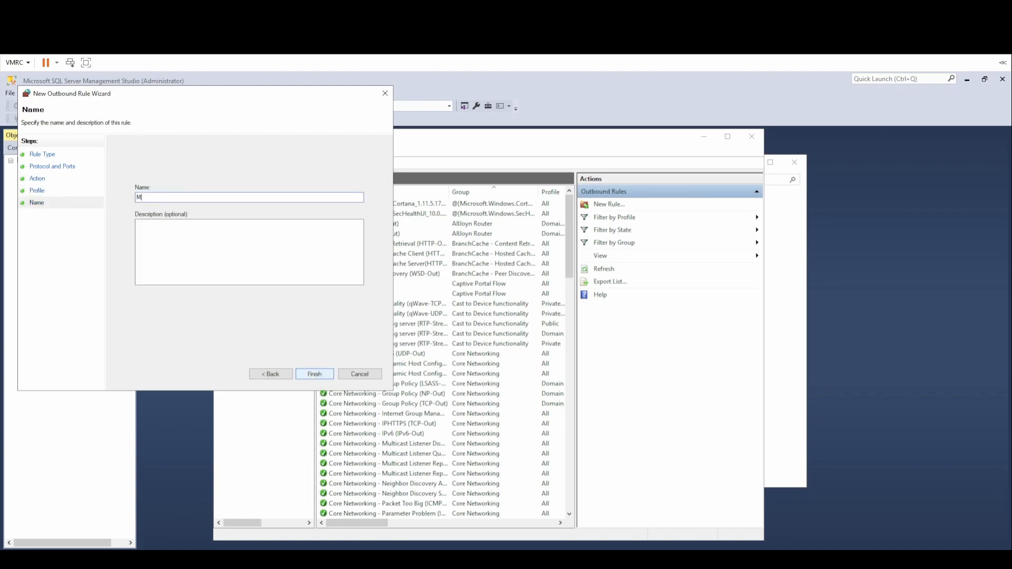
pyautogui.write('SSQL Remote Port')
pyautogui.click(314, 375)
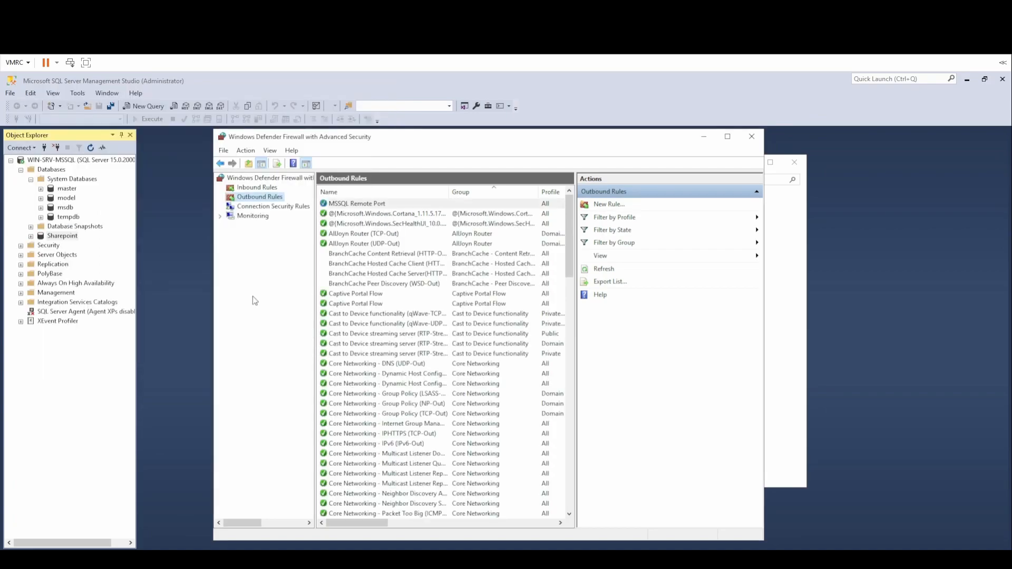
# Sign in with the administrator password and open Server Manager from Start.
pyautogui.click(705, 136)
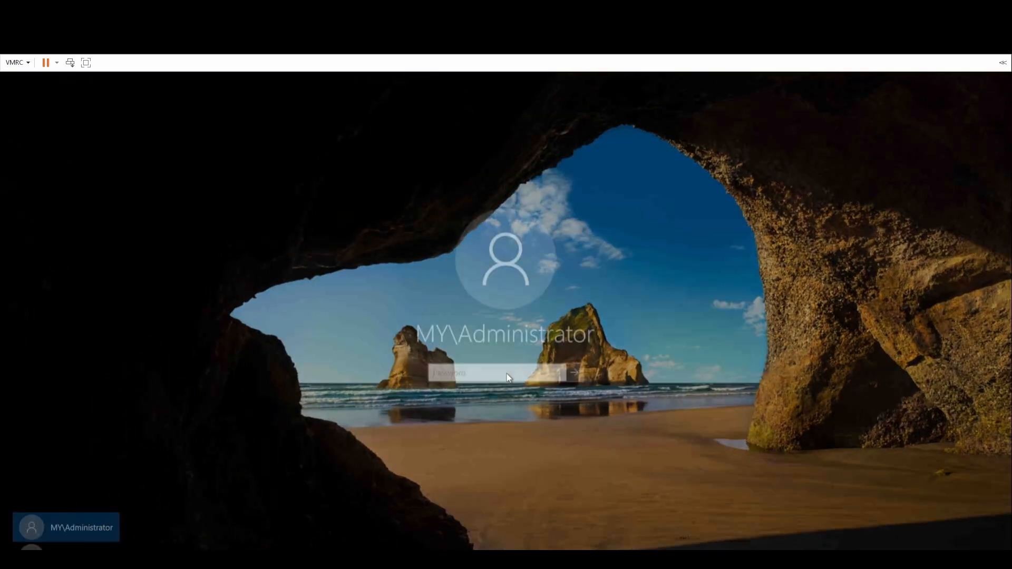
pyautogui.write('*********')
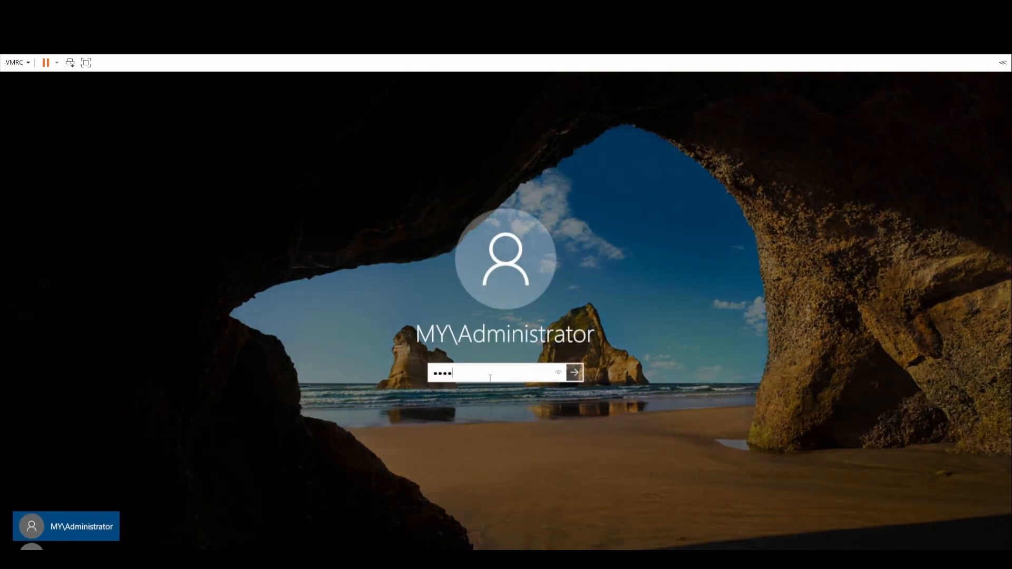
pyautogui.press('Return')
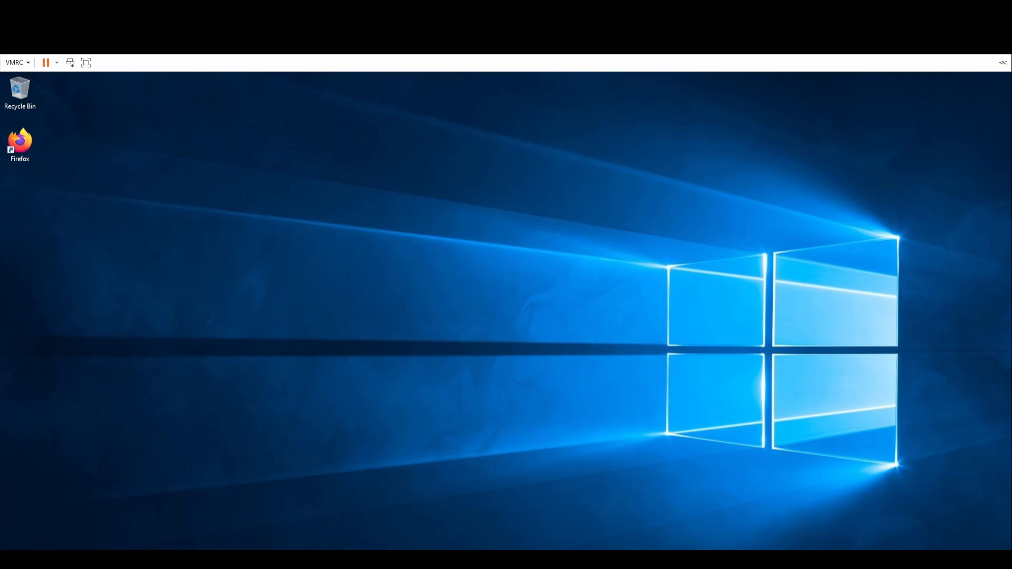
pyautogui.press('super')
pyautogui.click(174, 274)
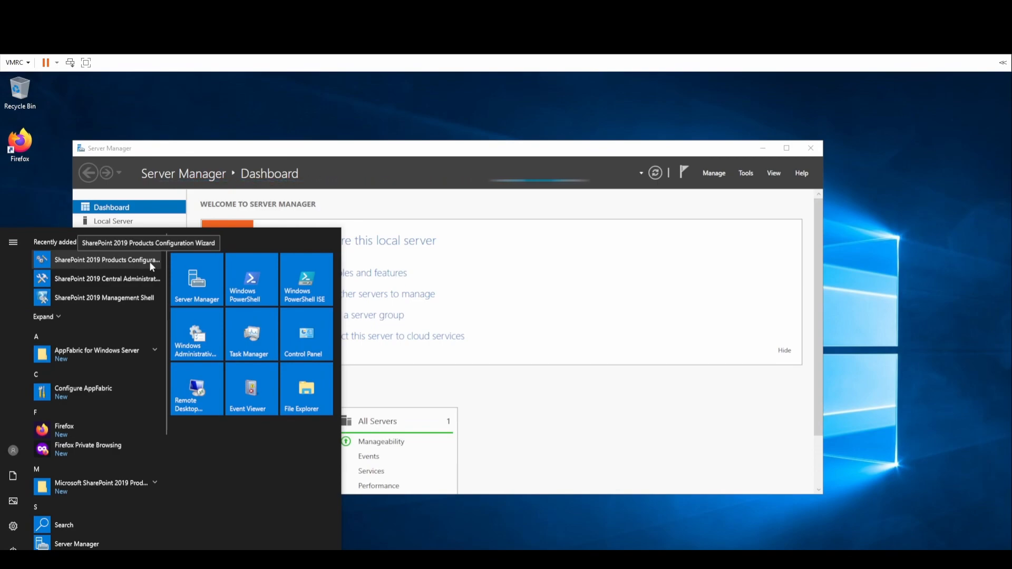
# Launch the SharePoint 2019 Products Configuration Wizard and dismiss the missing-drive error.
pyautogui.click(147, 482)
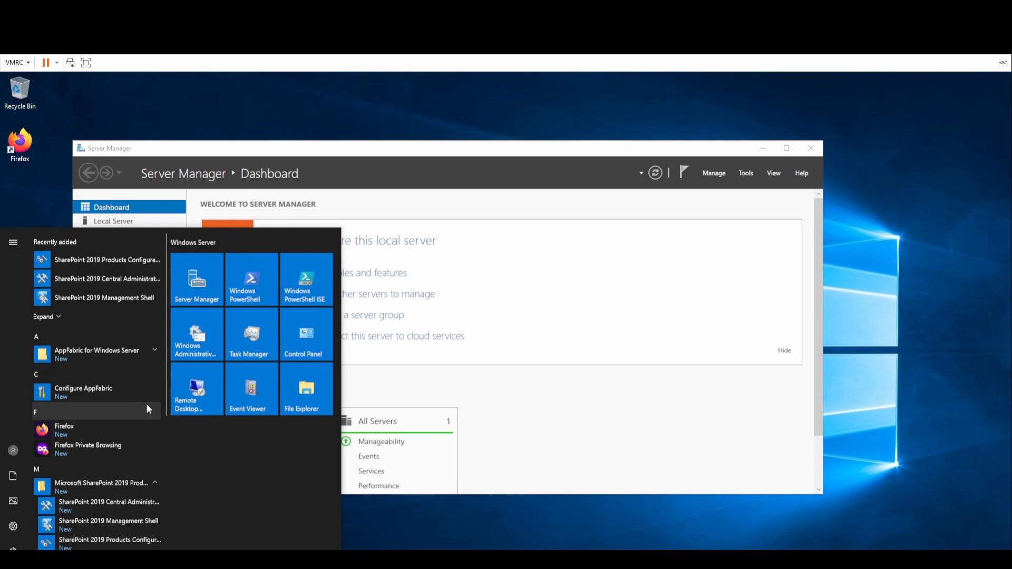
pyautogui.click(140, 543)
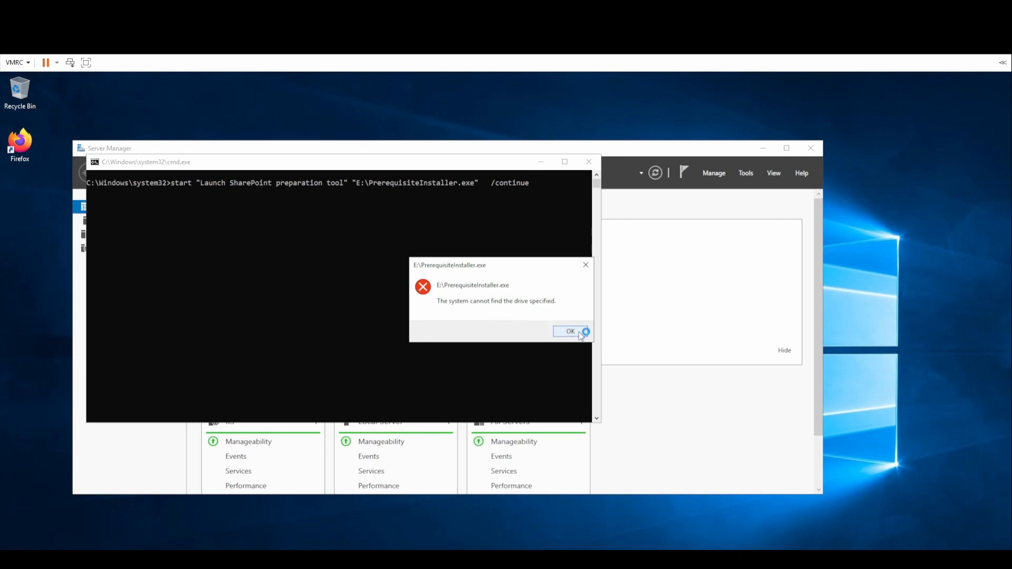
pyautogui.click(579, 334)
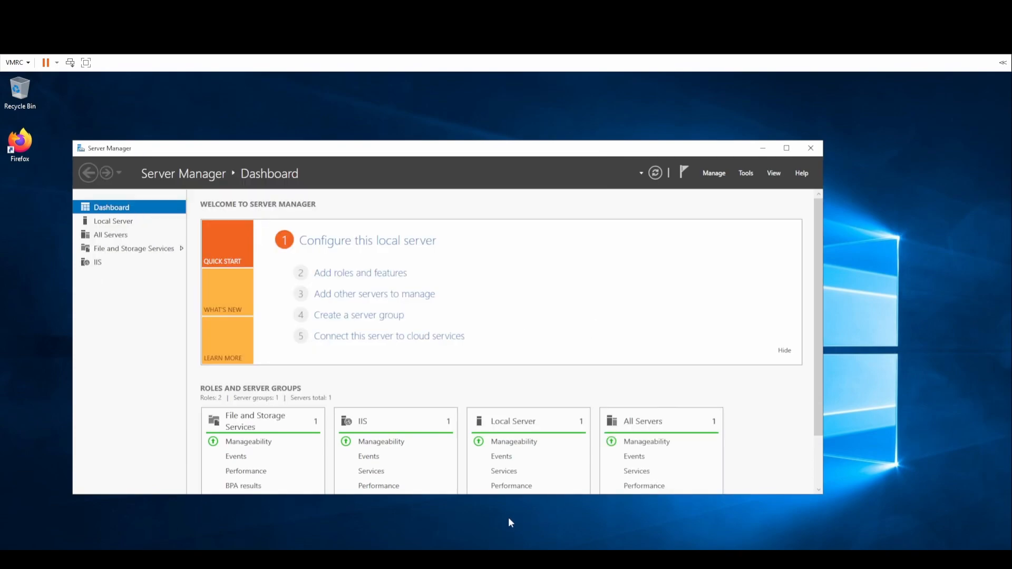
# Refresh the desktop, relaunch the configuration wizard, and dismiss the only-one-copy message.
pyautogui.click(185, 559)
pyautogui.rightClick(160, 217)
pyautogui.click(198, 244)
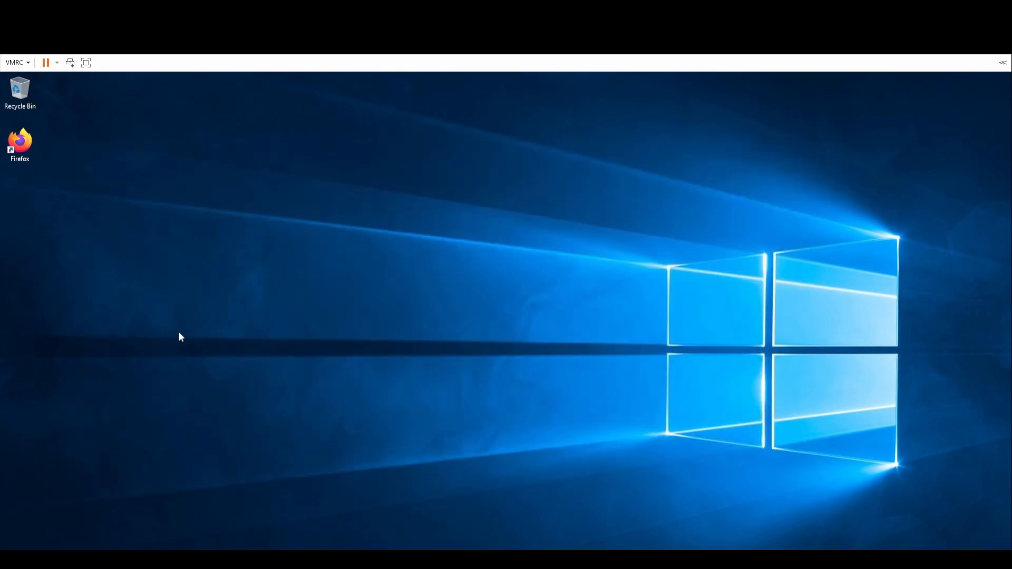
pyautogui.press('super')
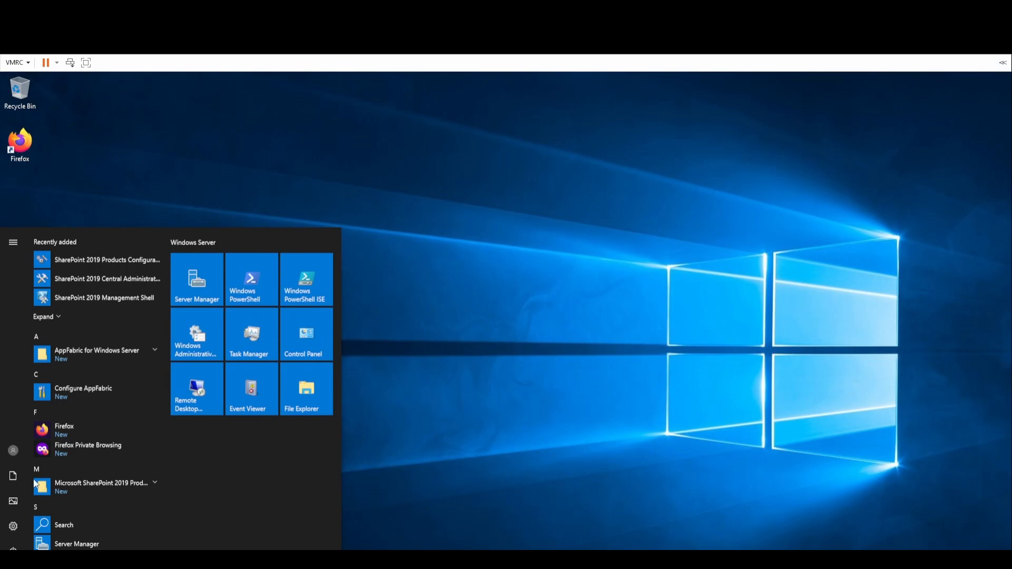
pyautogui.click(125, 268)
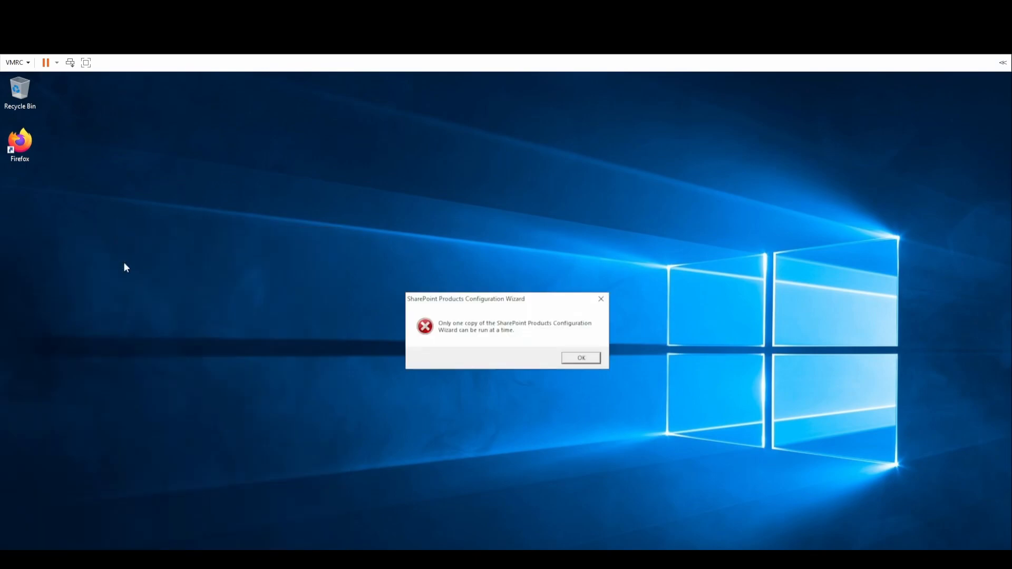
pyautogui.click(581, 358)
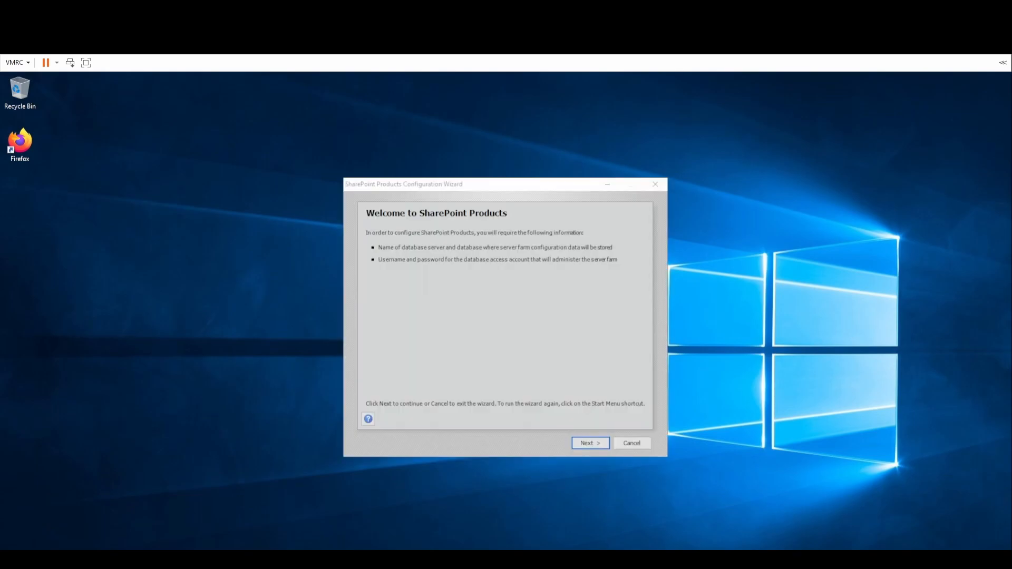
# Allow the SharePoint service restarts and choose to create a new server farm.
pyautogui.click(591, 445)
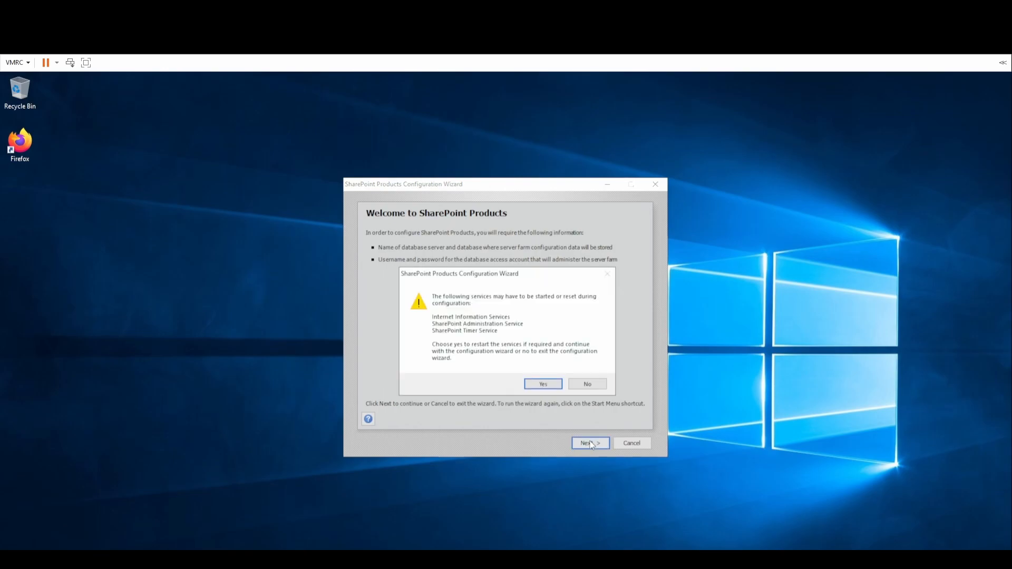
pyautogui.moveTo(477, 276); pyautogui.dragTo(403, 292)
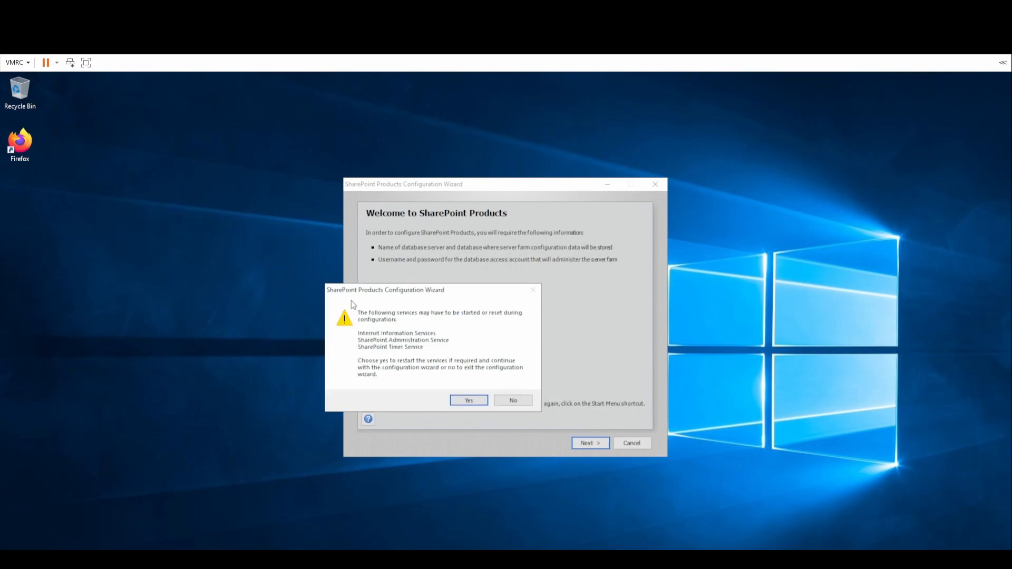
pyautogui.click(467, 402)
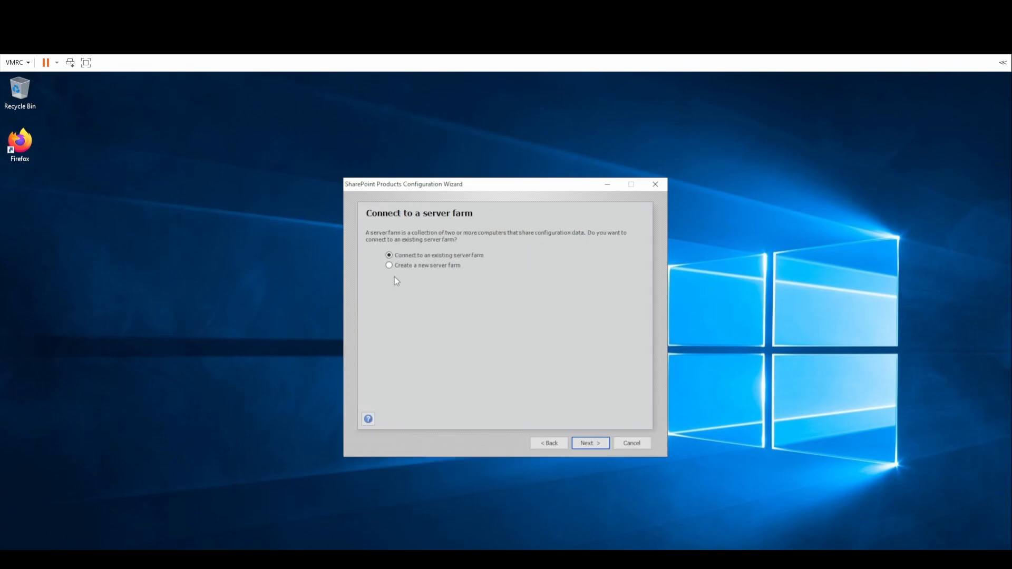
pyautogui.click(442, 266)
pyautogui.click(606, 444)
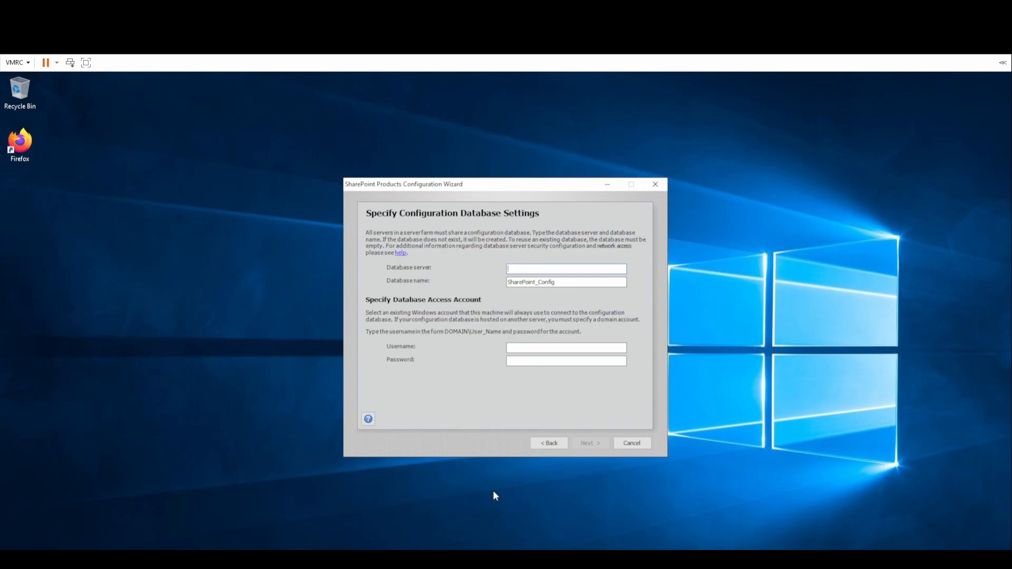
# Set the database server to 192.168.1.5 and trim the database name to SharePoint.
pyautogui.write('192.168.1.5')
pyautogui.press('Tab')
pyautogui.moveTo(535, 283); pyautogui.dragTo(569, 289)
pyautogui.press('Delete')
# Enter the administrator's password and domain username after the invalid-username error.
pyautogui.press('Tab')
pyautogui.press('Tab')
pyautogui.write('**********')
pyautogui.press('Return')
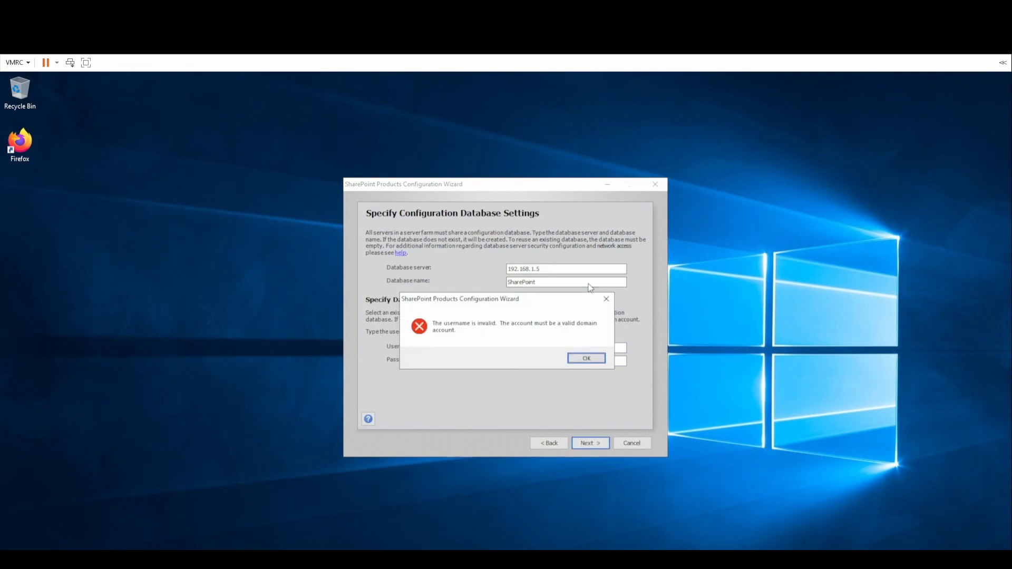
pyautogui.press('Return')
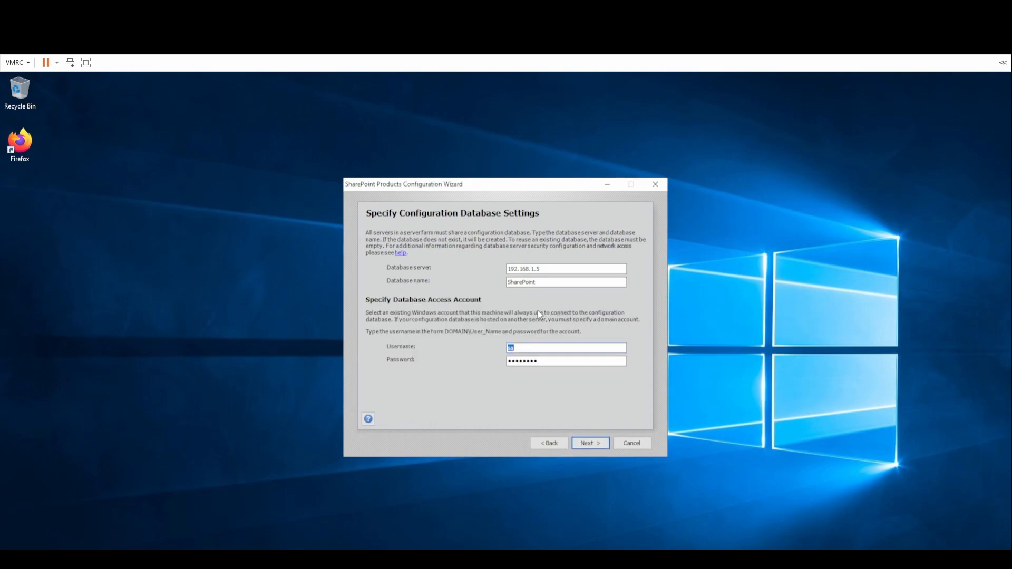
pyautogui.write('My\\Administrator')
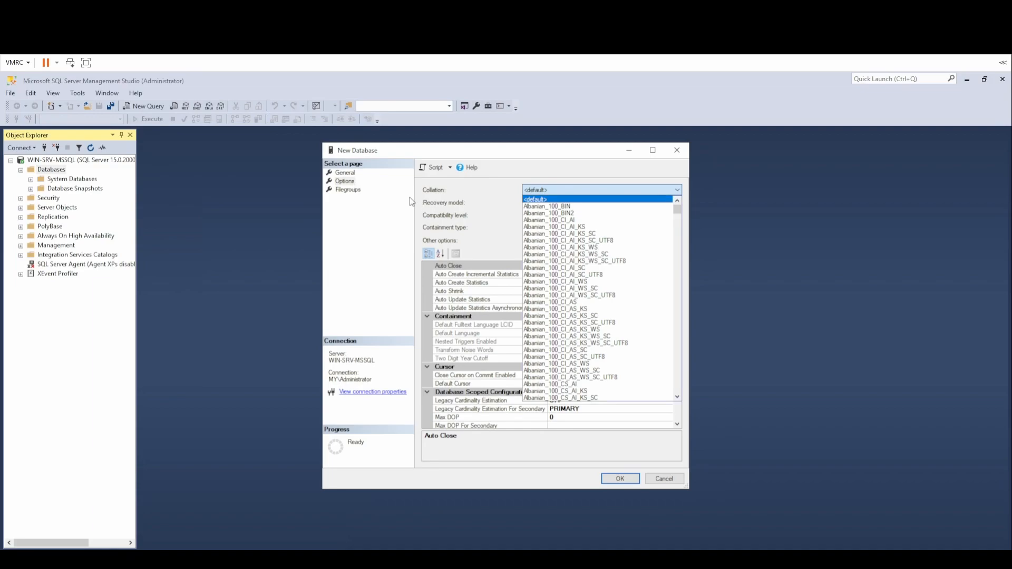
# Set the new database's collation to Latin1_General_CI_AS_KS_WS and create it.
pyautogui.click(349, 185)
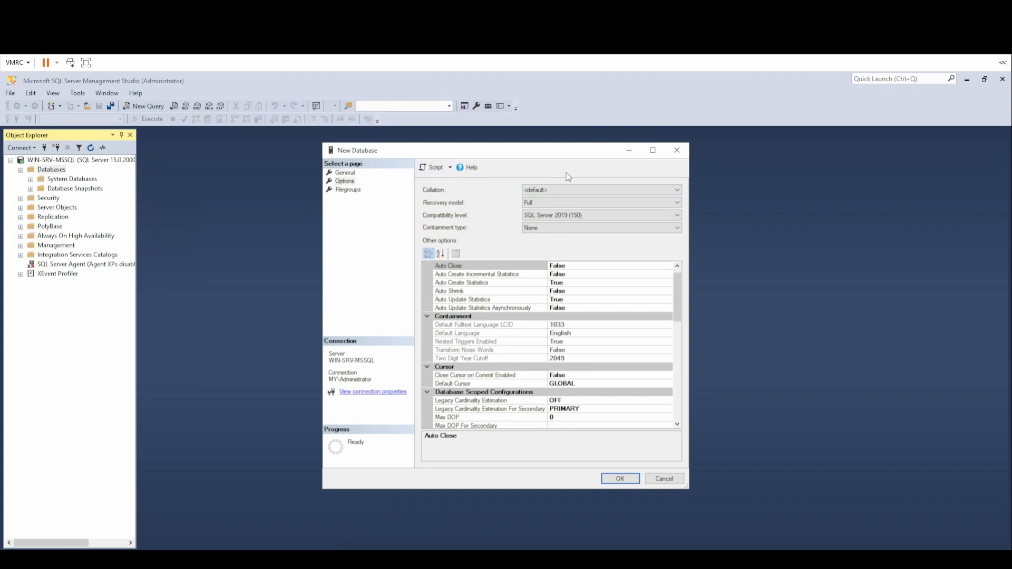
pyautogui.click(593, 191)
pyautogui.press('l')
pyautogui.press('Down')
pyautogui.press('Down')
pyautogui.press('Down')
pyautogui.press('Down')
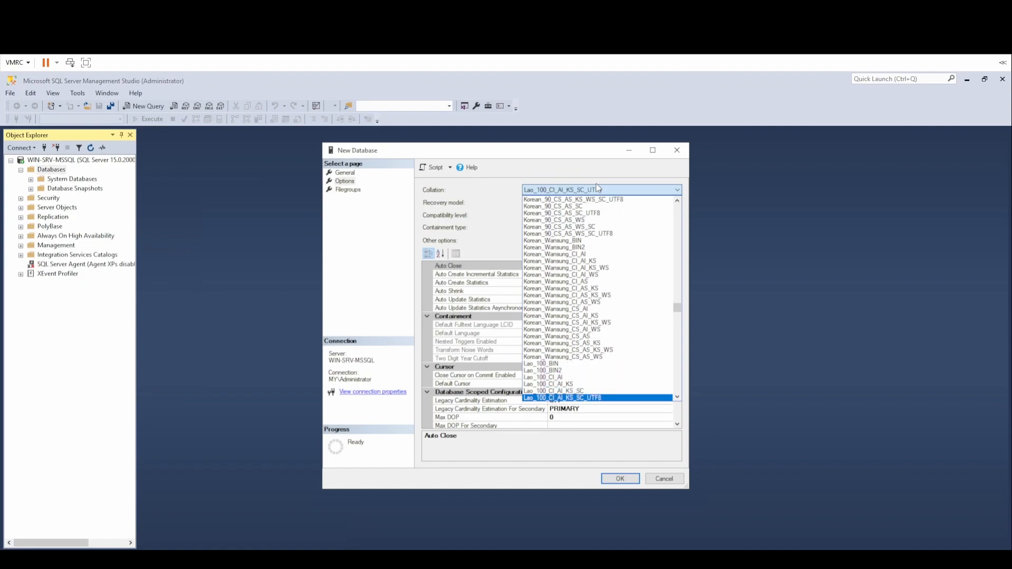
pyautogui.press('i')
pyautogui.press('l')
pyautogui.press('Down')
pyautogui.press('Down')
pyautogui.scroll(4, 589, 363)
pyautogui.scroll(-18, 589, 362)
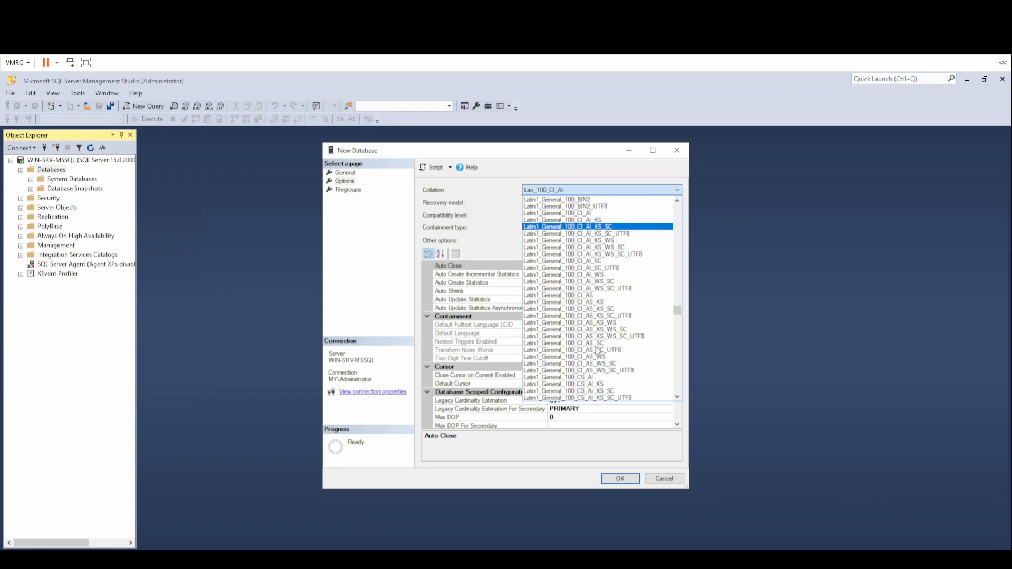
pyautogui.scroll(-7, 609, 258)
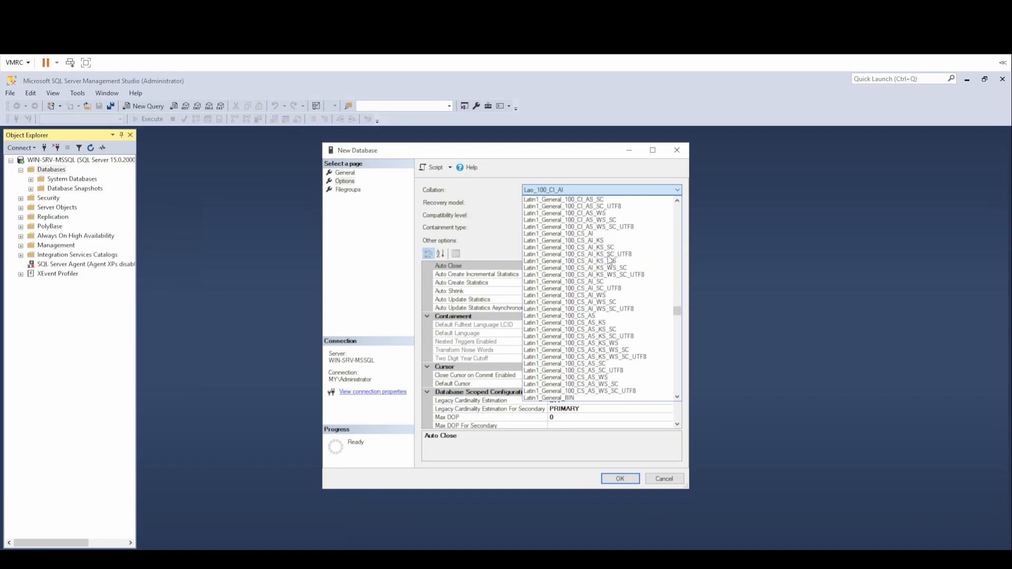
pyautogui.scroll(-2, 610, 259)
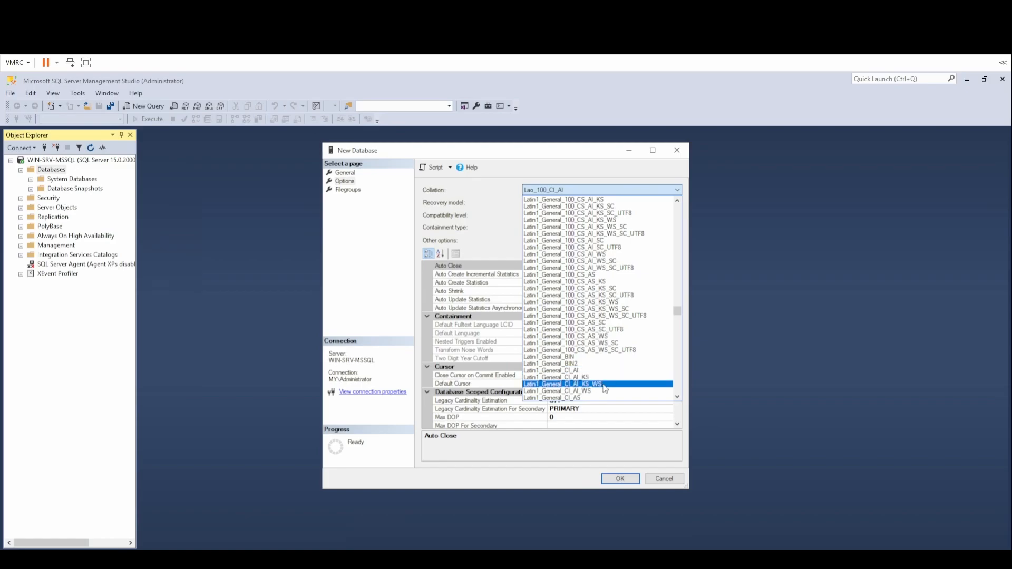
pyautogui.scroll(-1, 605, 389)
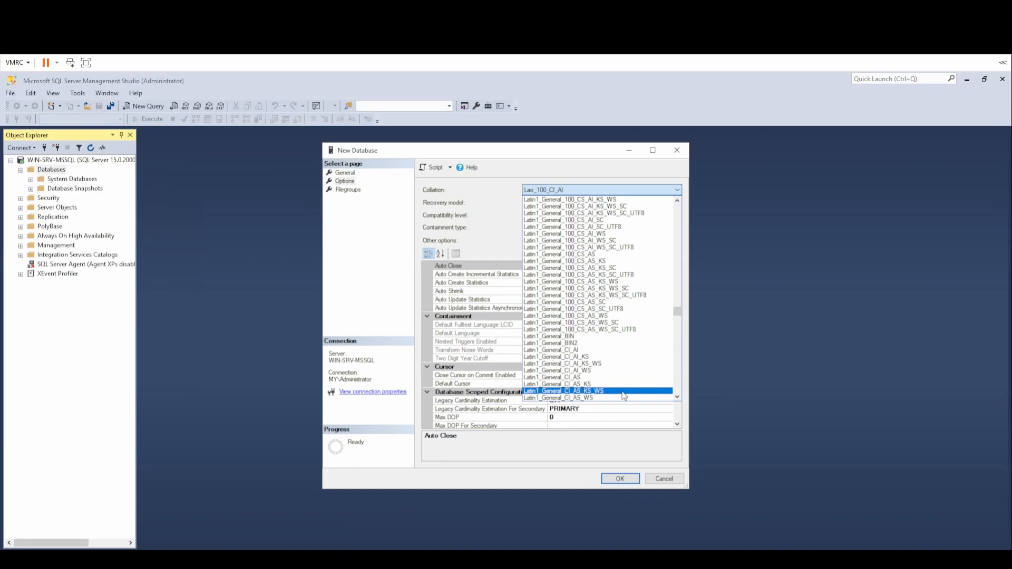
pyautogui.click(622, 391)
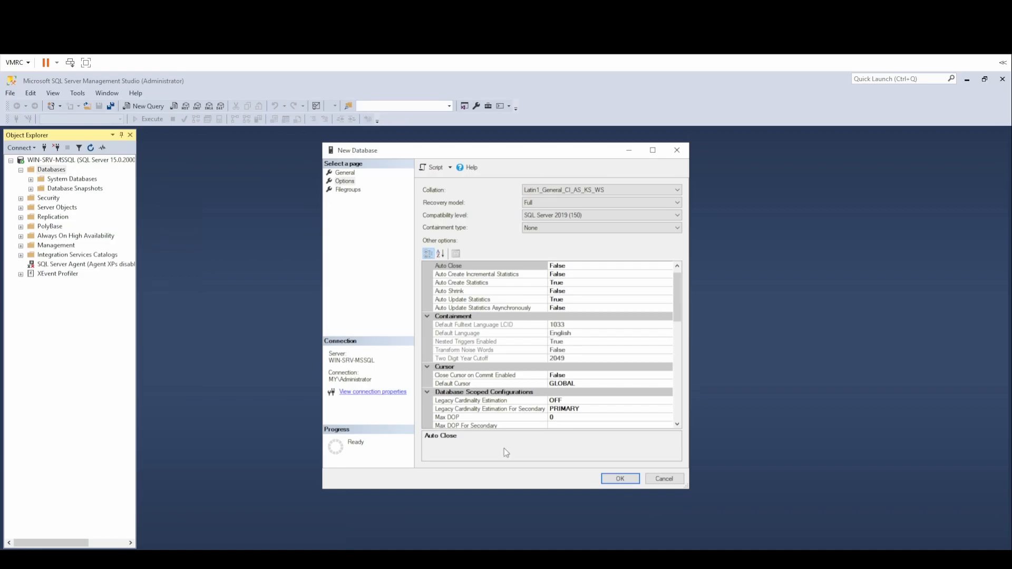
pyautogui.click(624, 480)
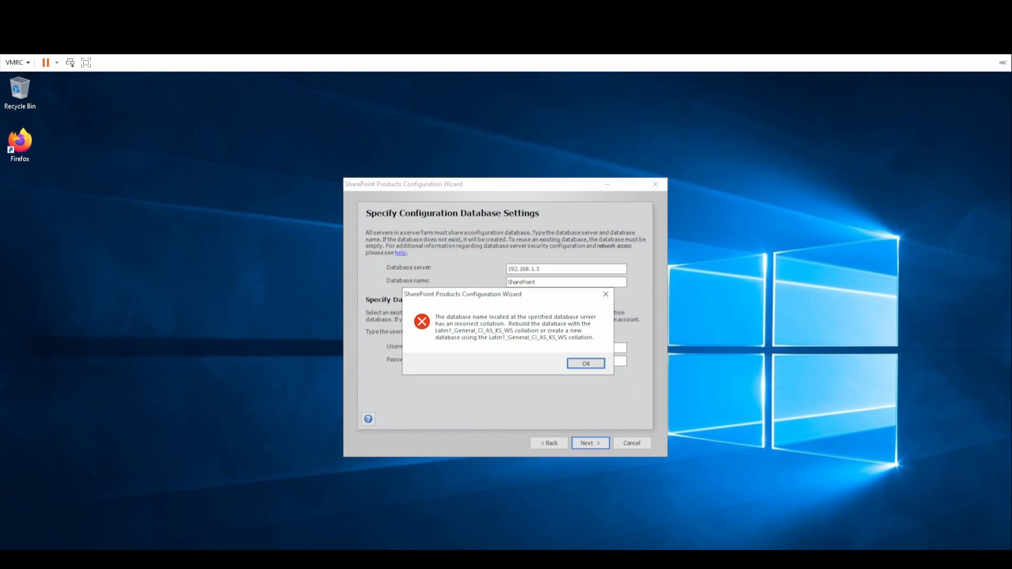
# Dismiss the collation error and continue to the farm security settings.
pyautogui.click(585, 364)
pyautogui.click(587, 445)
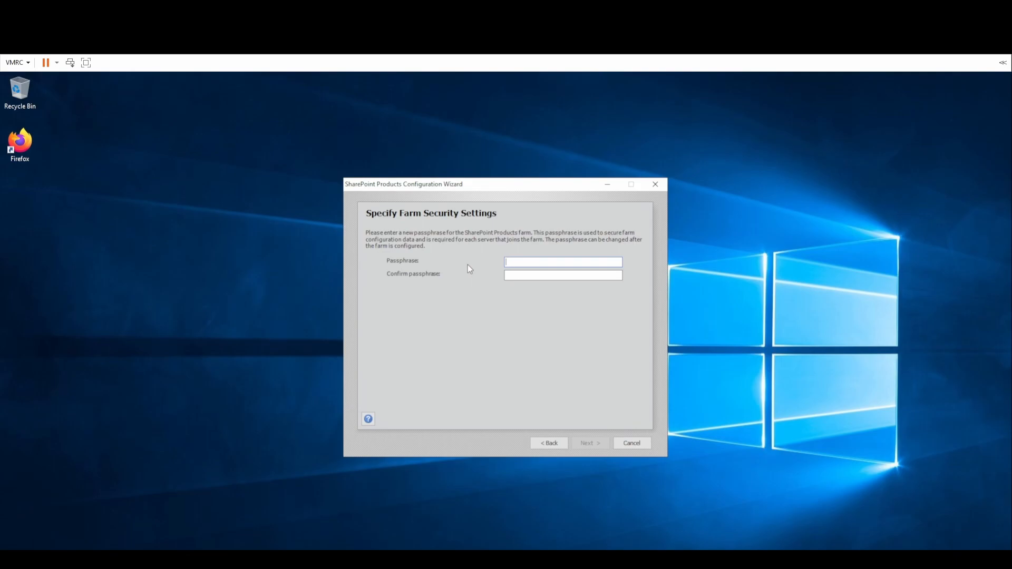
# Enter and confirm the farm passphrase, then continue.
pyautogui.write('P')
pyautogui.write('ass@word1')
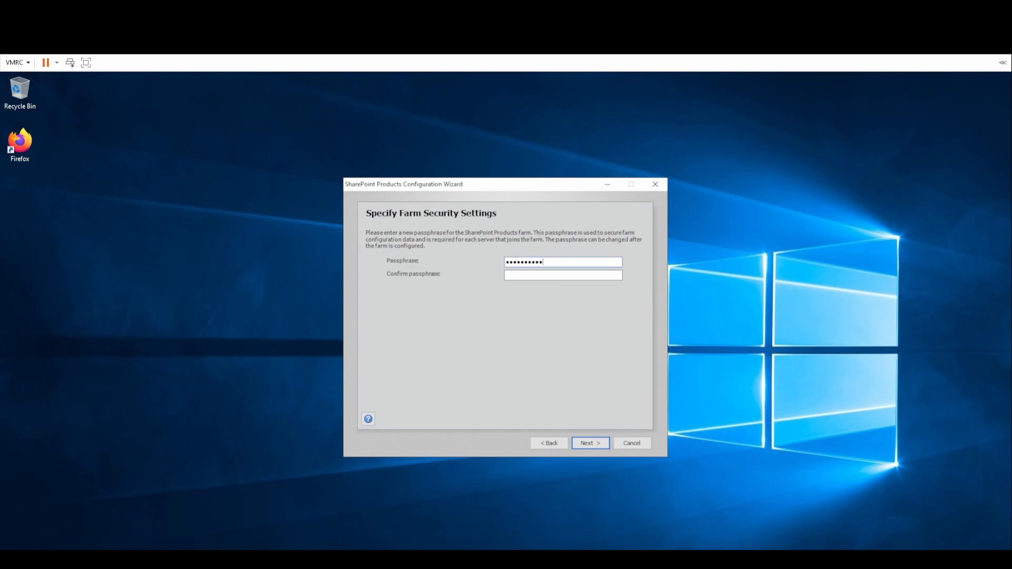
pyautogui.write('Pass@word11')
pyautogui.press('Return')
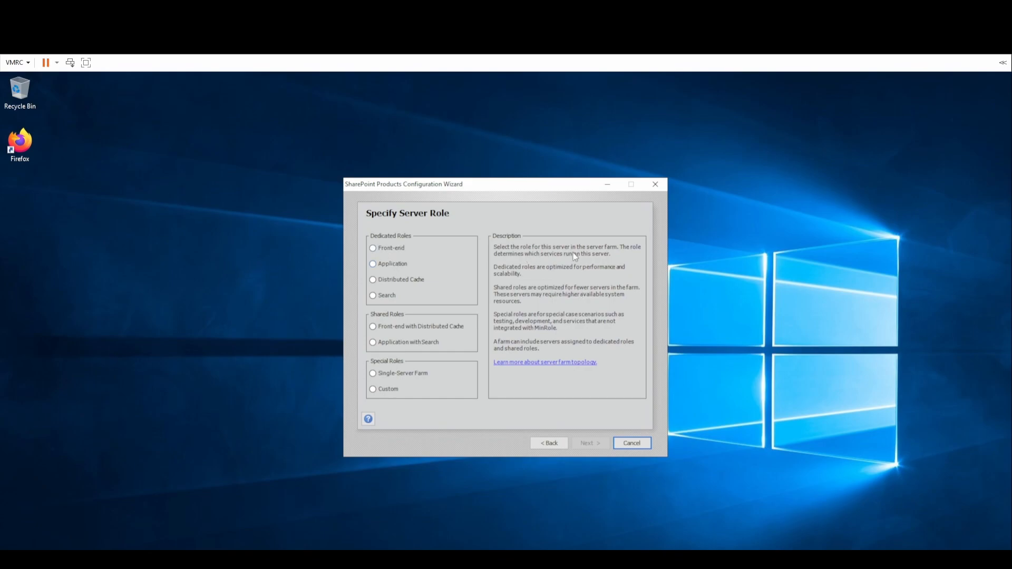
# Settle on the Single-Server Farm role after trying the other roles, and continue.
pyautogui.click(417, 373)
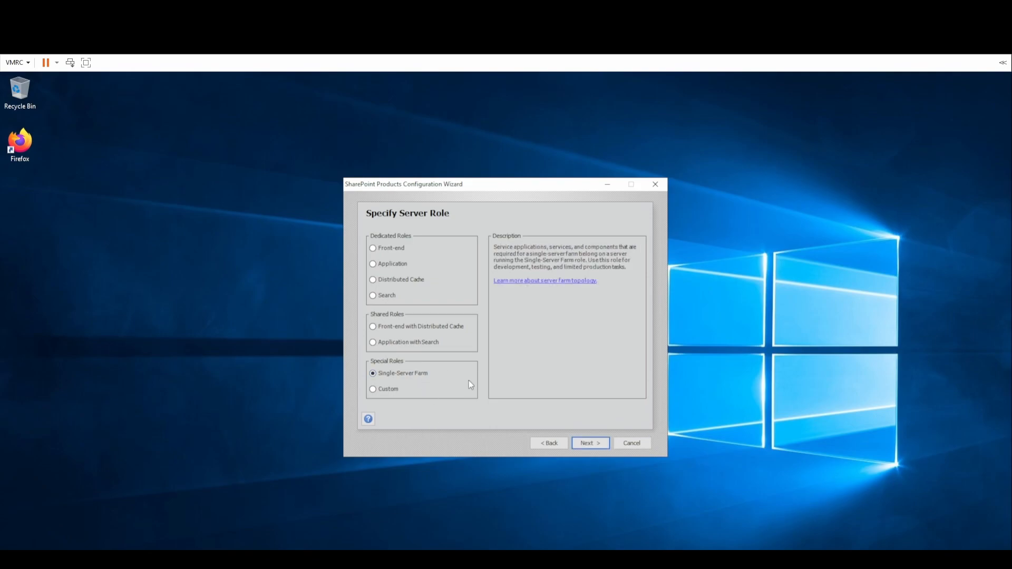
pyautogui.click(421, 327)
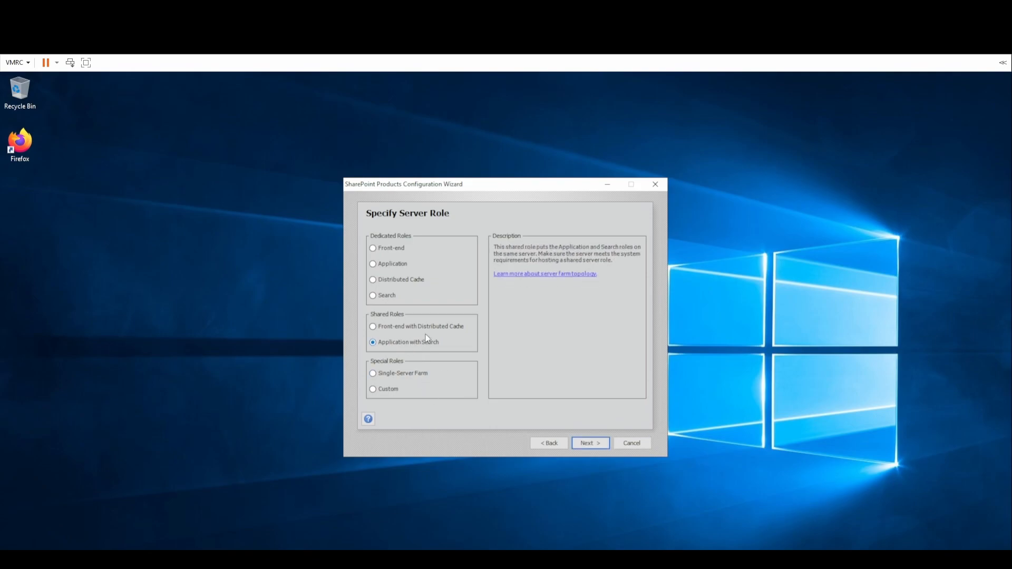
pyautogui.click(396, 251)
pyautogui.click(403, 267)
pyautogui.click(388, 371)
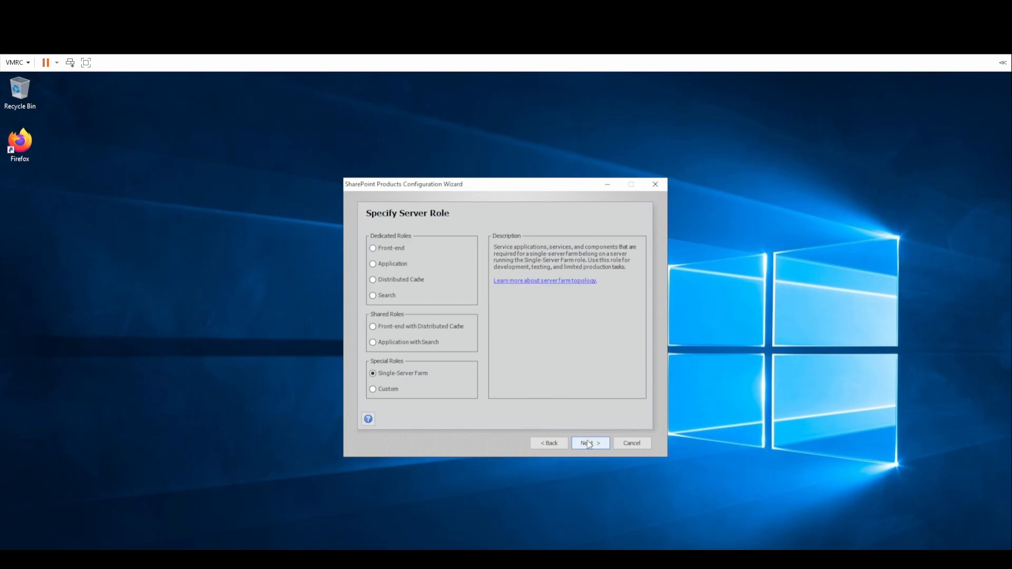
pyautogui.click(588, 444)
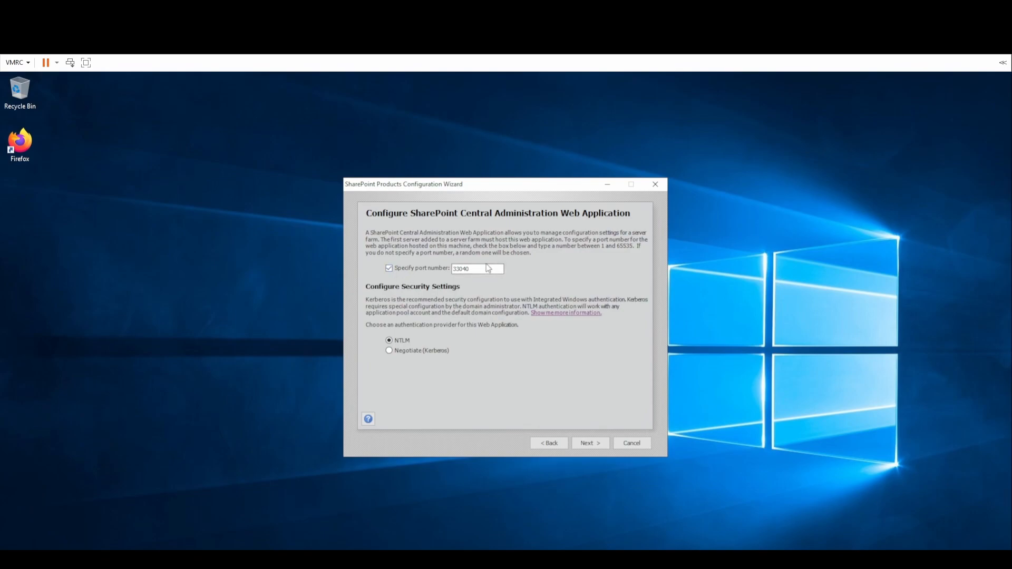
pyautogui.moveTo(495, 269); pyautogui.dragTo(432, 271)
pyautogui.hotkey('alt', 'Tab')
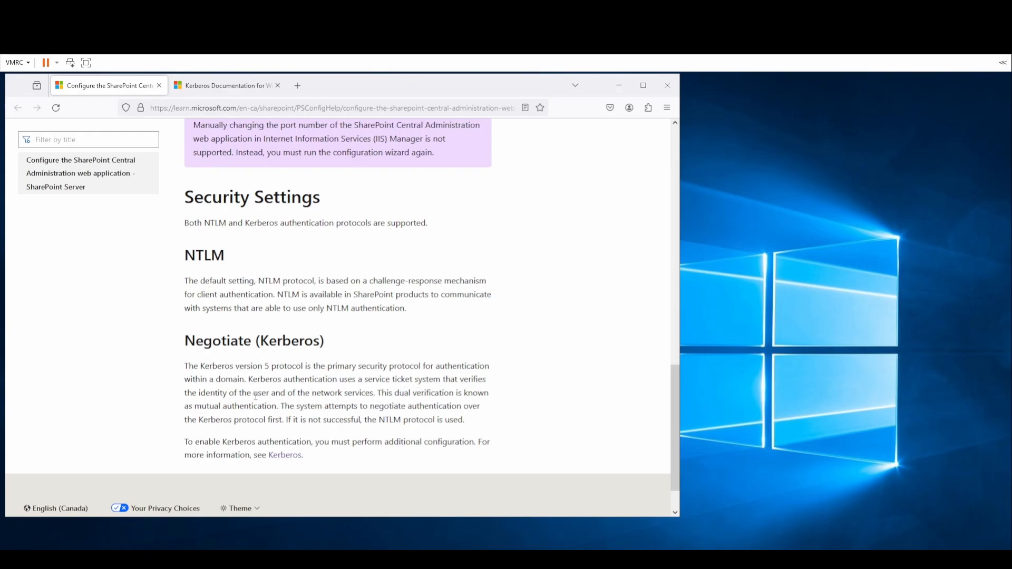
pyautogui.moveTo(211, 396); pyautogui.dragTo(297, 394)
pyautogui.tripleClick(326, 393)
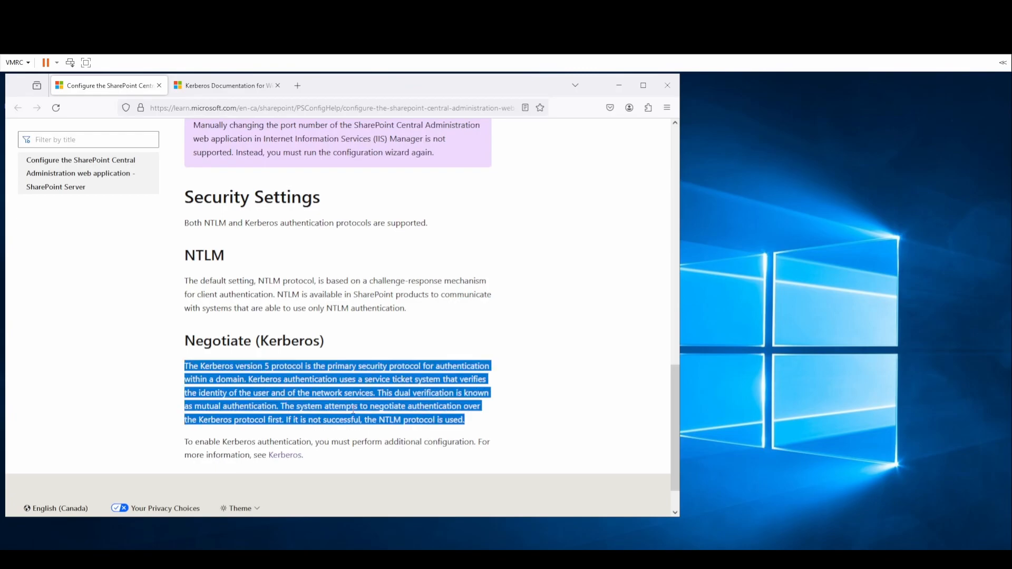
pyautogui.click(362, 404)
pyautogui.click(618, 85)
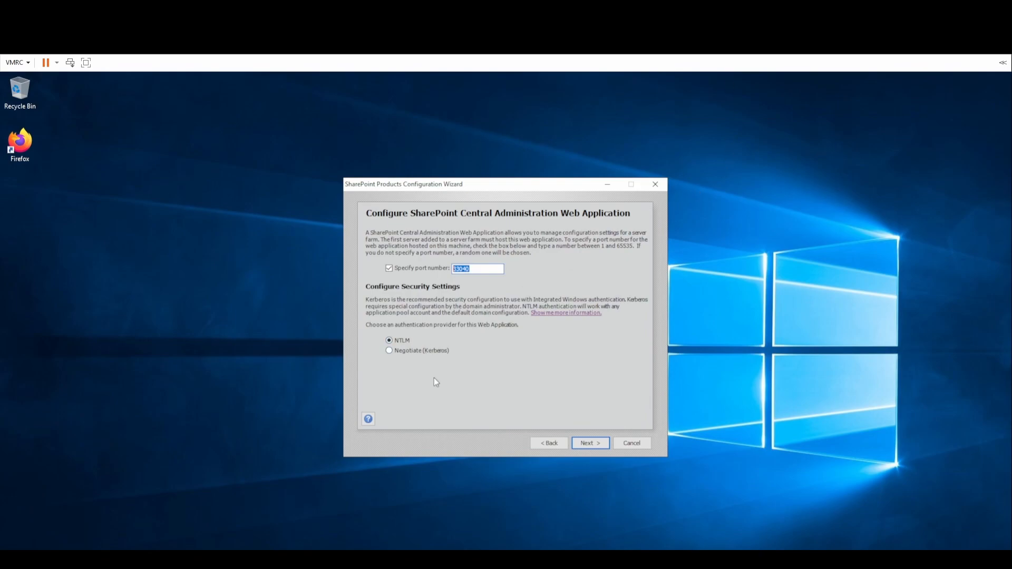
pyautogui.click(586, 442)
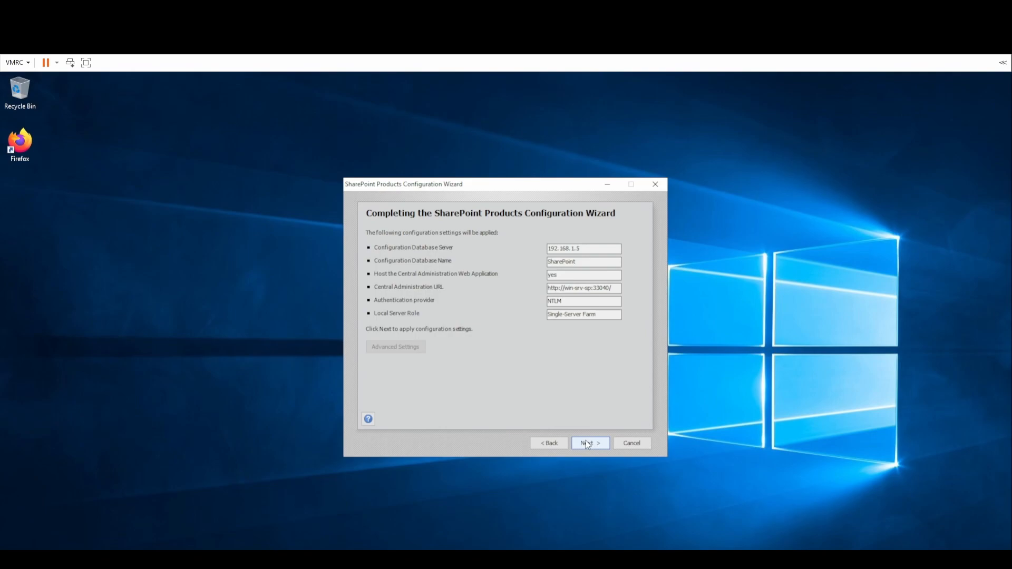
pyautogui.doubleClick(607, 291)
pyautogui.moveTo(618, 292); pyautogui.dragTo(482, 290)
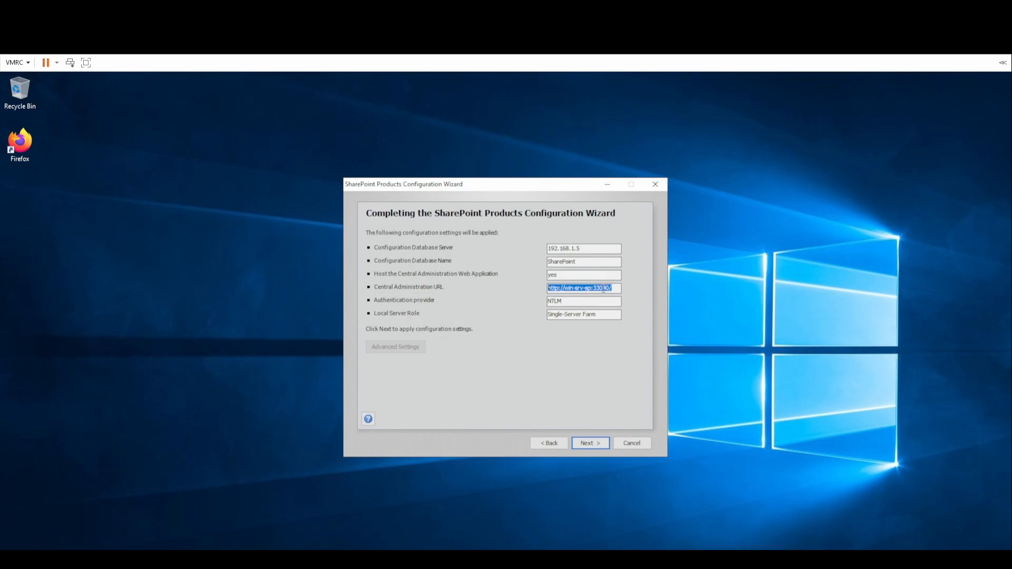
pyautogui.rightClick(604, 289)
pyautogui.click(630, 323)
pyautogui.click(581, 444)
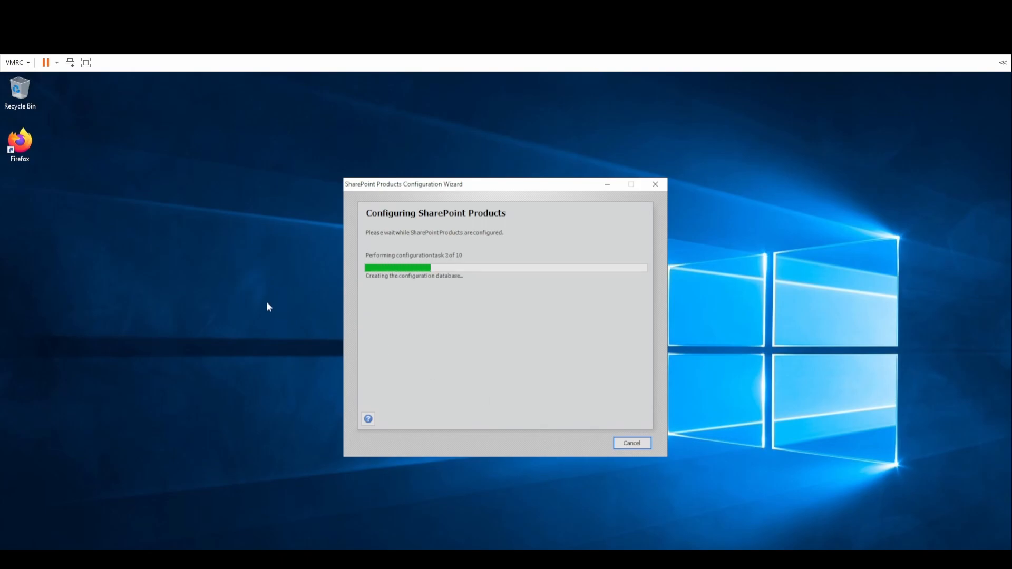
# Create a desktop text document named 'Central admin' while the farm configures.
pyautogui.rightClick(24, 185)
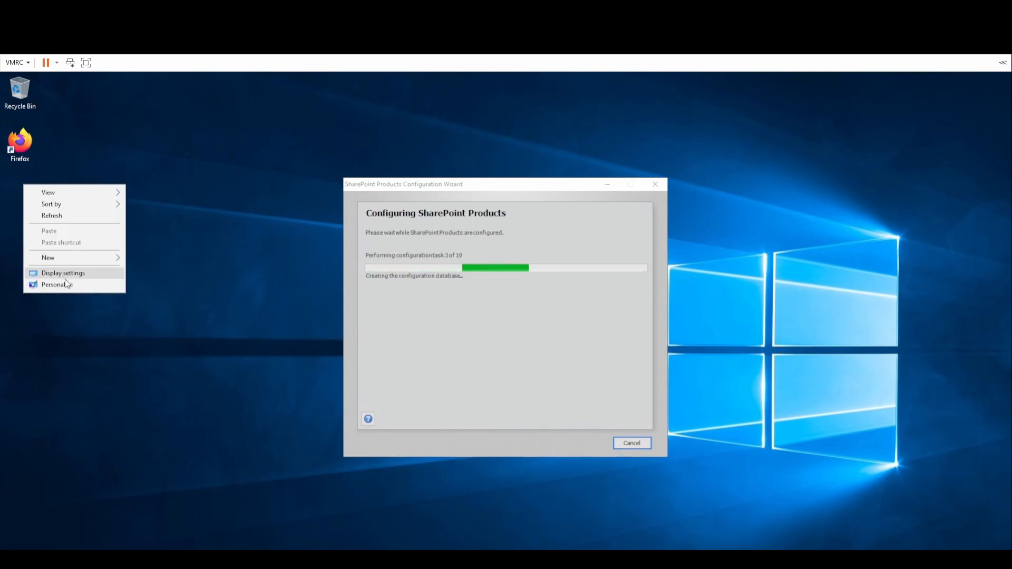
pyautogui.moveTo(79, 258)
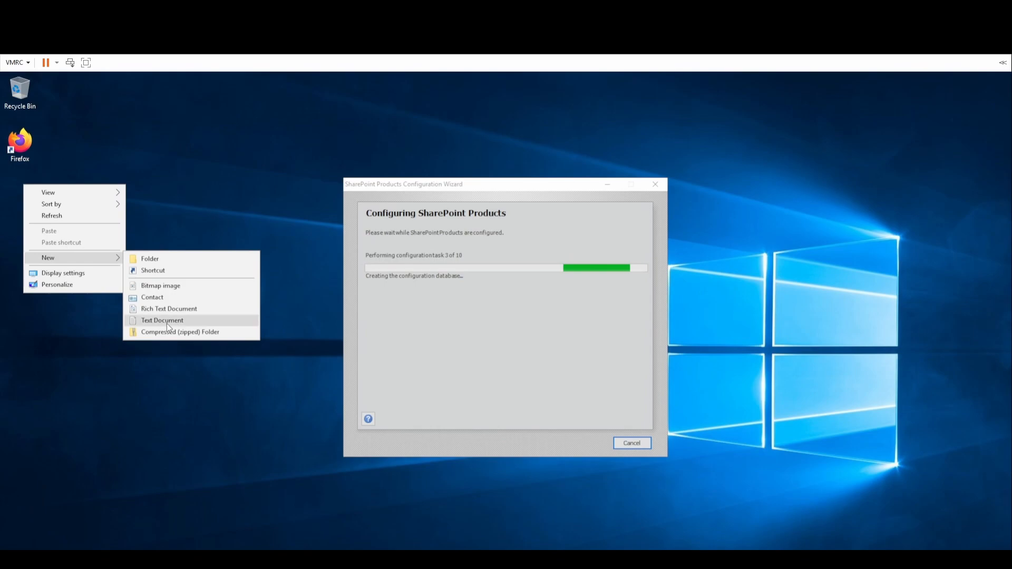
pyautogui.click(163, 321)
pyautogui.write('Central admin')
pyautogui.press('Return')
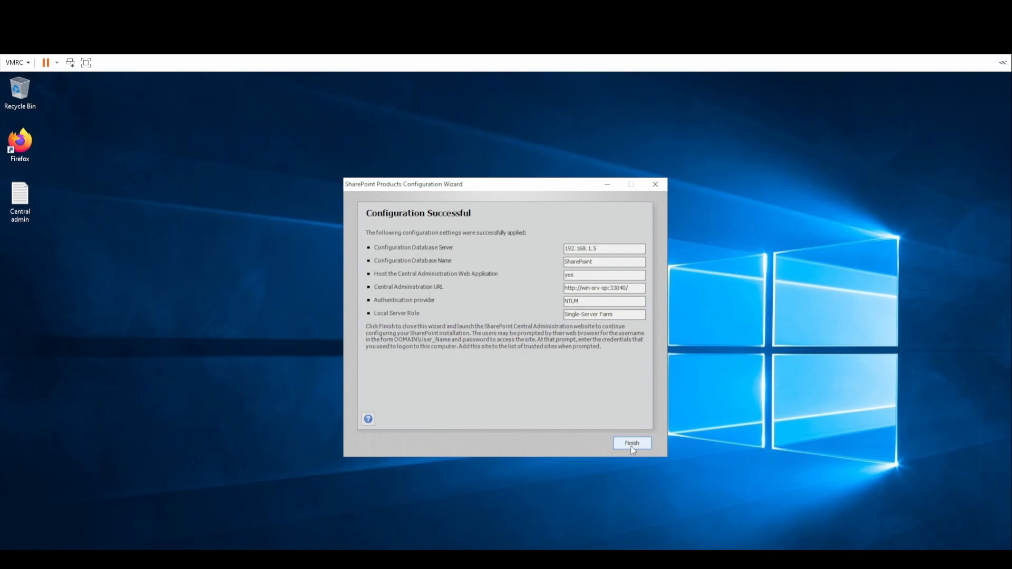
# Select the Central Administration URL and finish the wizard.
pyautogui.moveTo(640, 288); pyautogui.dragTo(544, 280)
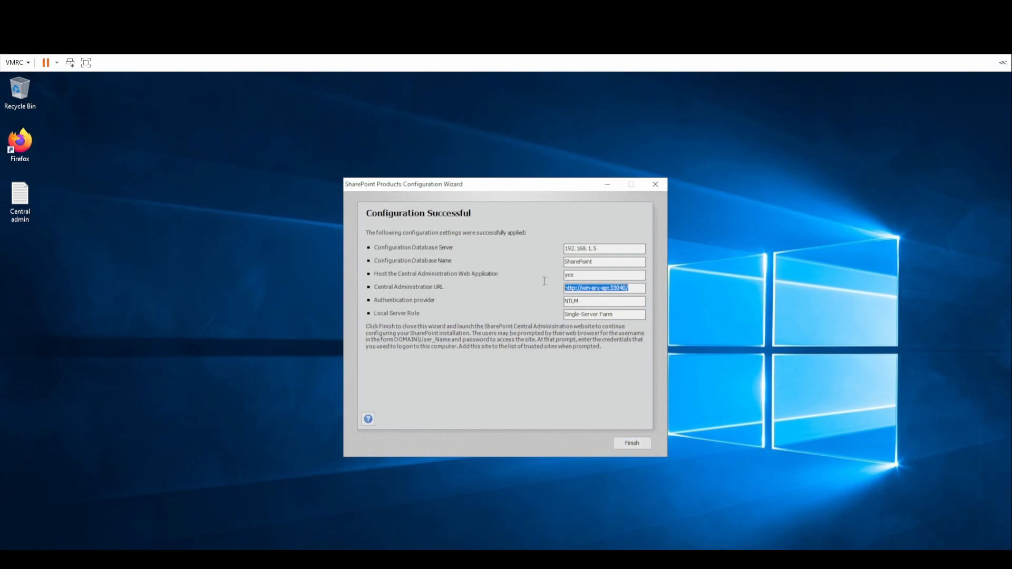
pyautogui.click(642, 442)
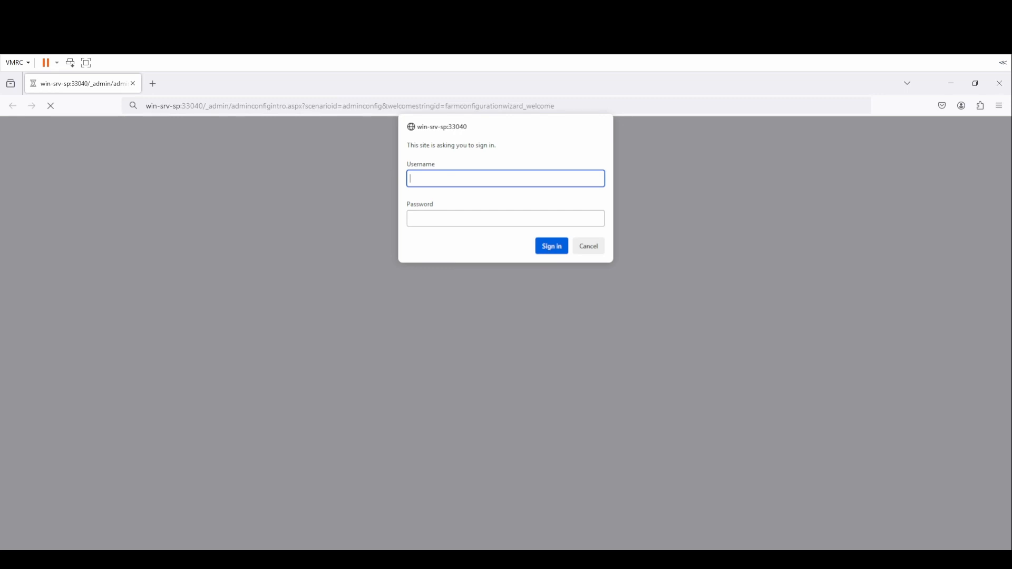
# Sign in to Central Administration with the Administrator account.
pyautogui.write('Administrator')
pyautogui.press('Return')
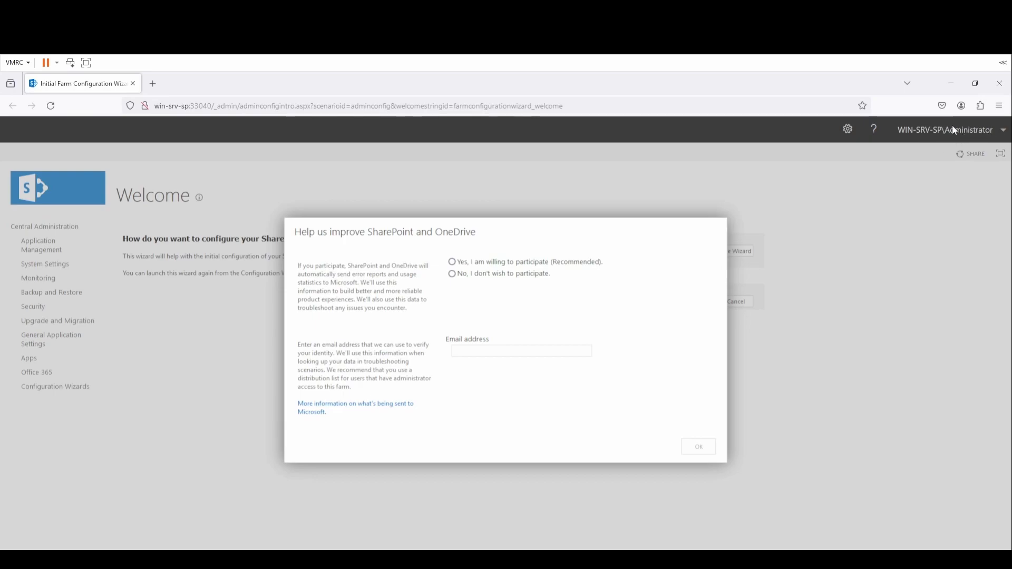
# Opt out of the improvement program and launch the Farm Configuration Wizard.
pyautogui.click(520, 274)
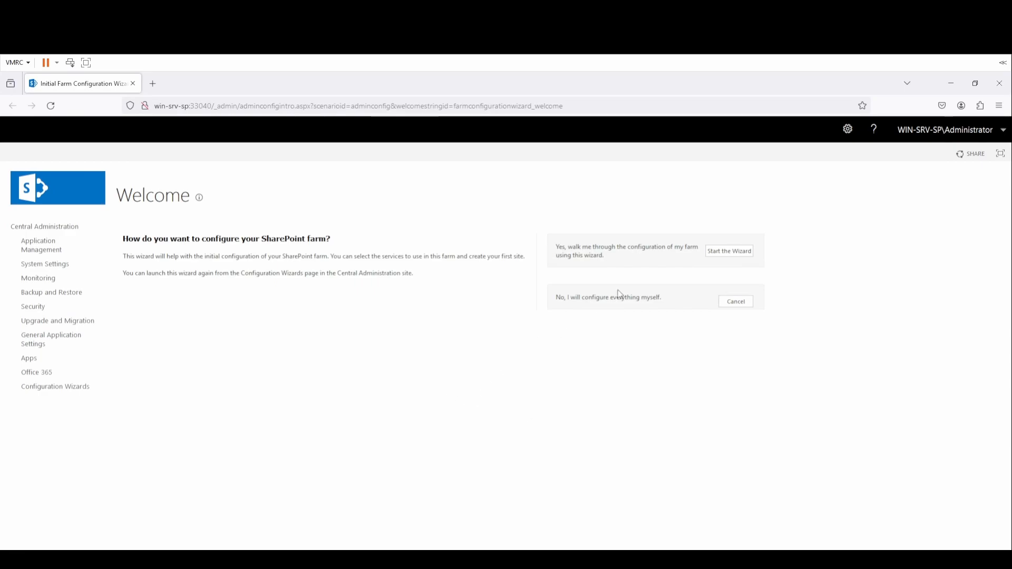
pyautogui.click(742, 261)
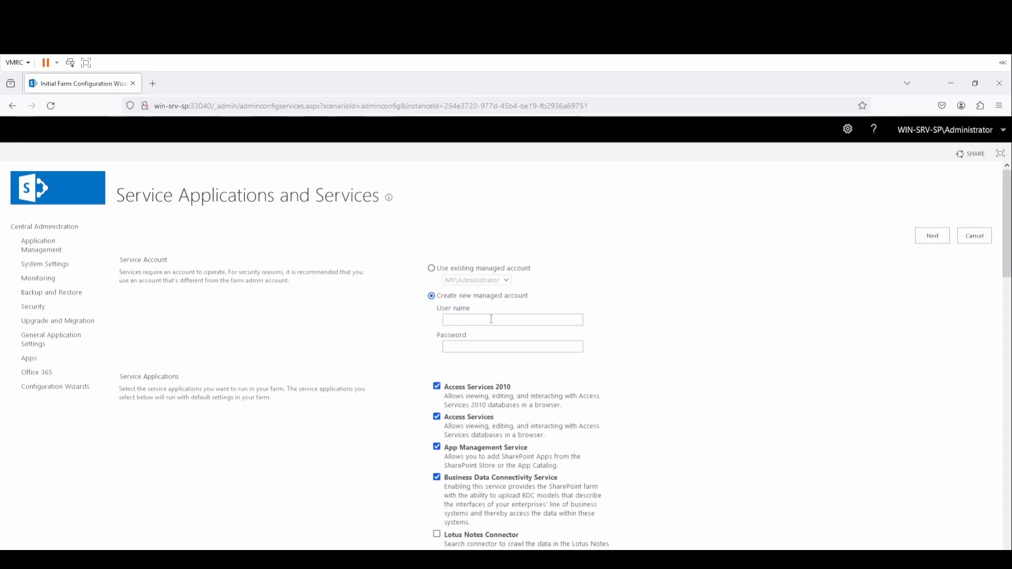
# Run services under the existing managed account and tick Request Management in the service list.
pyautogui.click(479, 270)
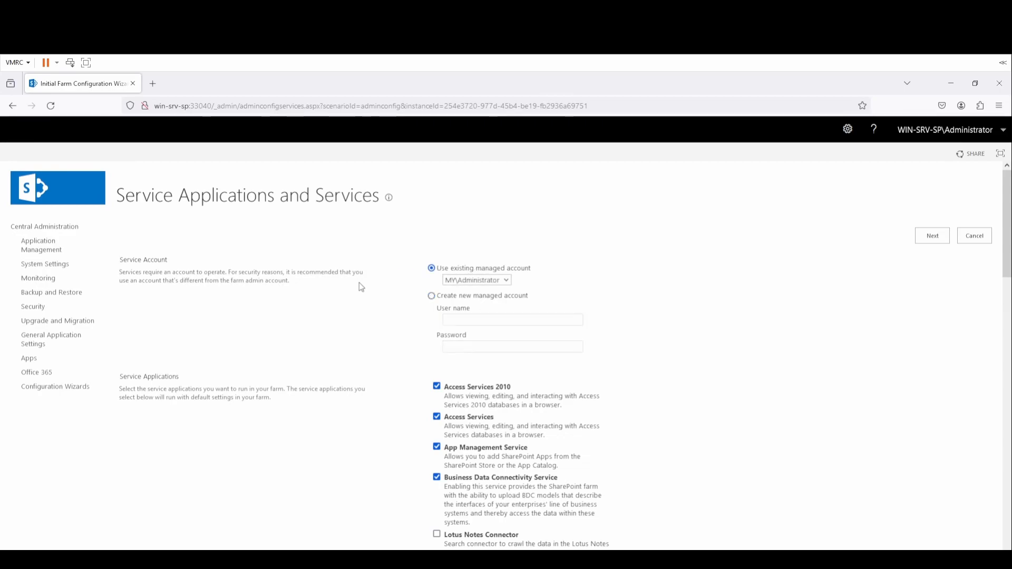
pyautogui.scroll(-10, 360, 287)
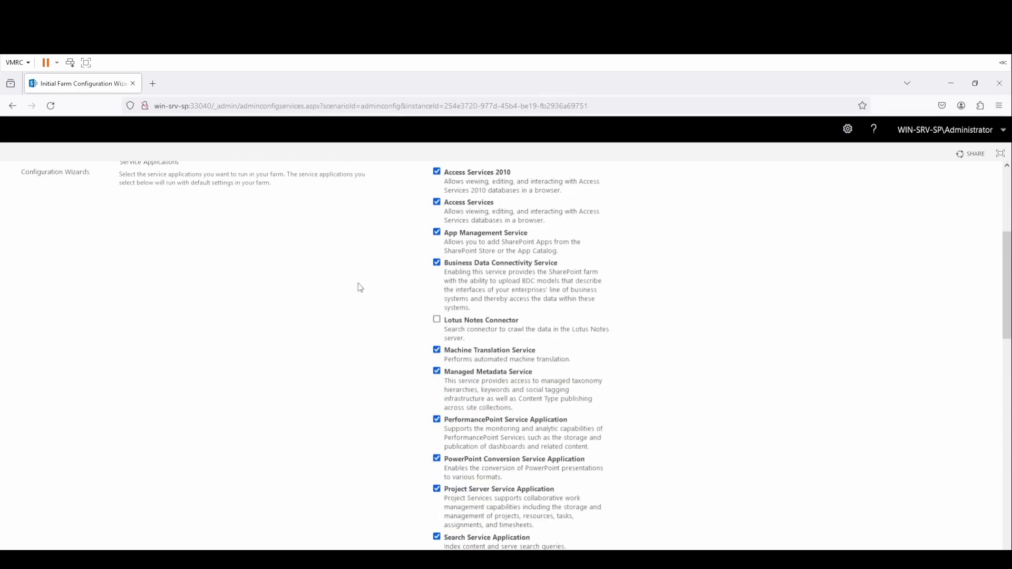
pyautogui.scroll(-4, 356, 286)
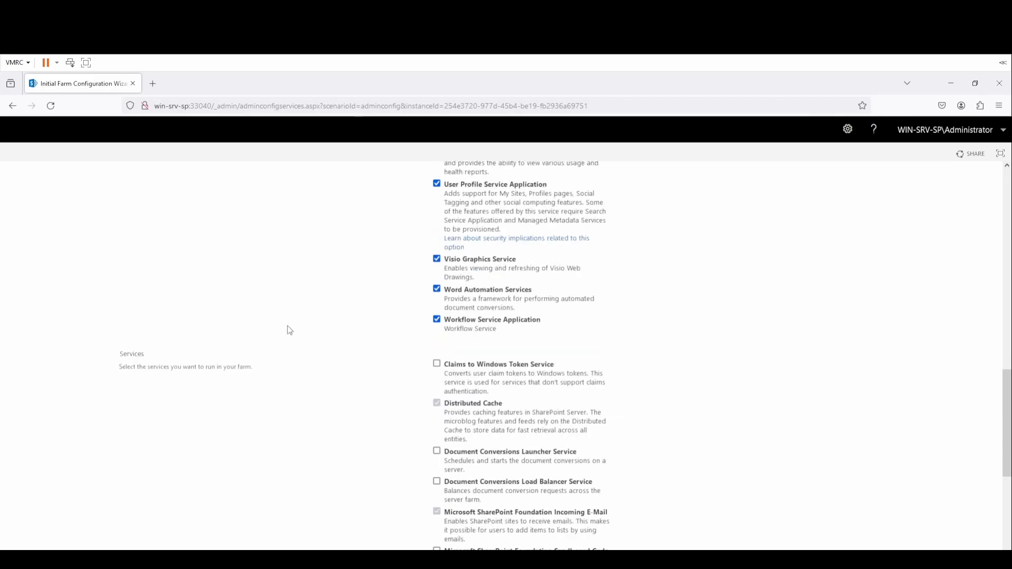
pyautogui.scroll(-2, 284, 335)
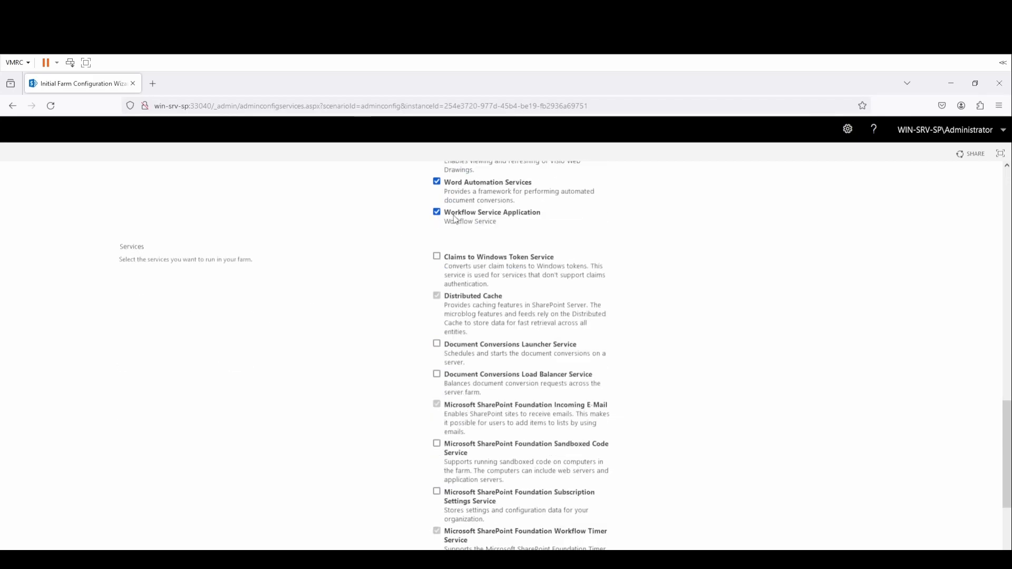
pyautogui.scroll(-2, 548, 319)
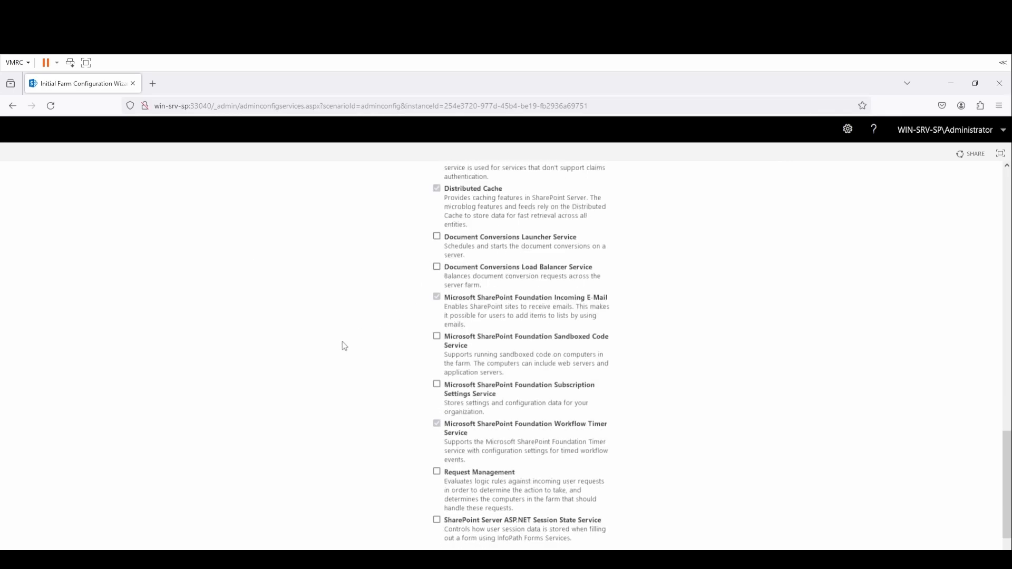
pyautogui.scroll(-1, 348, 348)
pyautogui.click(450, 417)
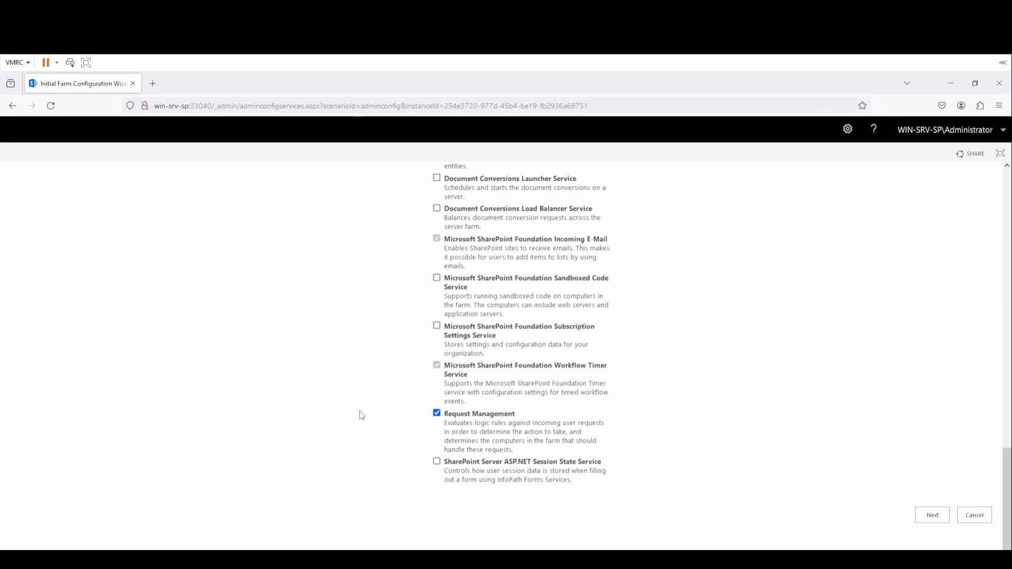
pyautogui.scroll(3, 359, 411)
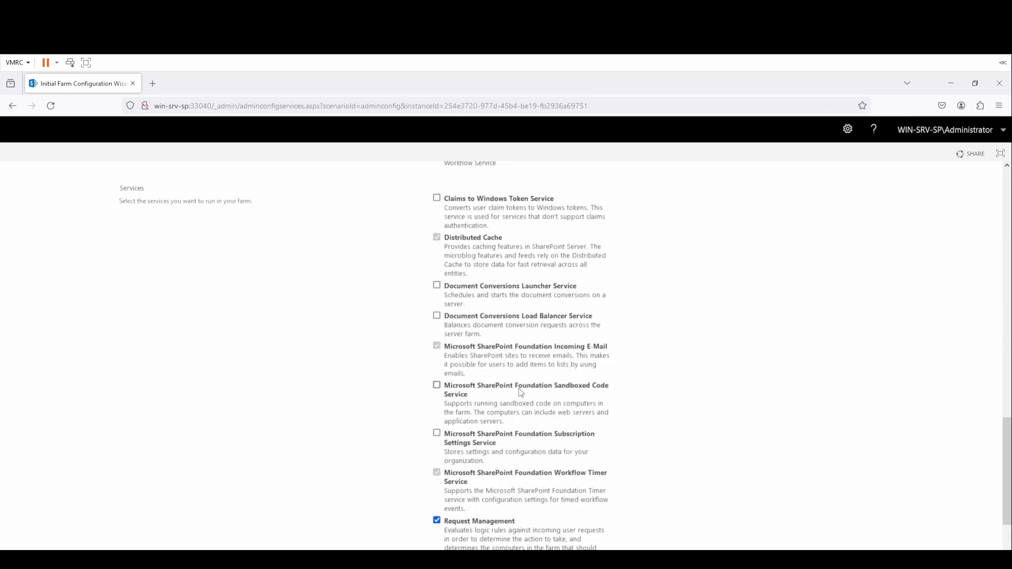
pyautogui.scroll(1, 527, 375)
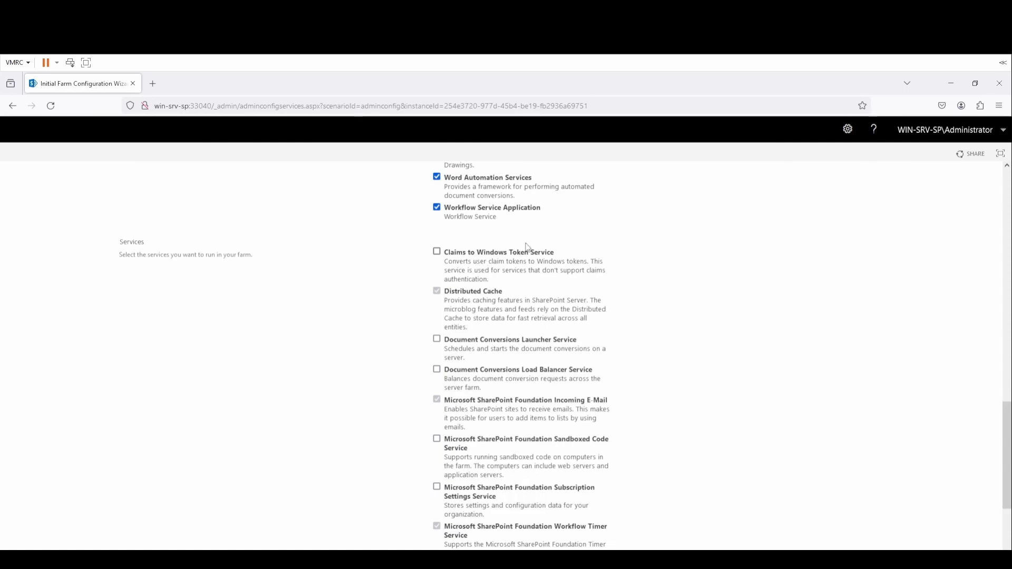
pyautogui.scroll(-3, 637, 321)
# Submit the selected service applications with Next at the bottom of the page.
pyautogui.click(940, 518)
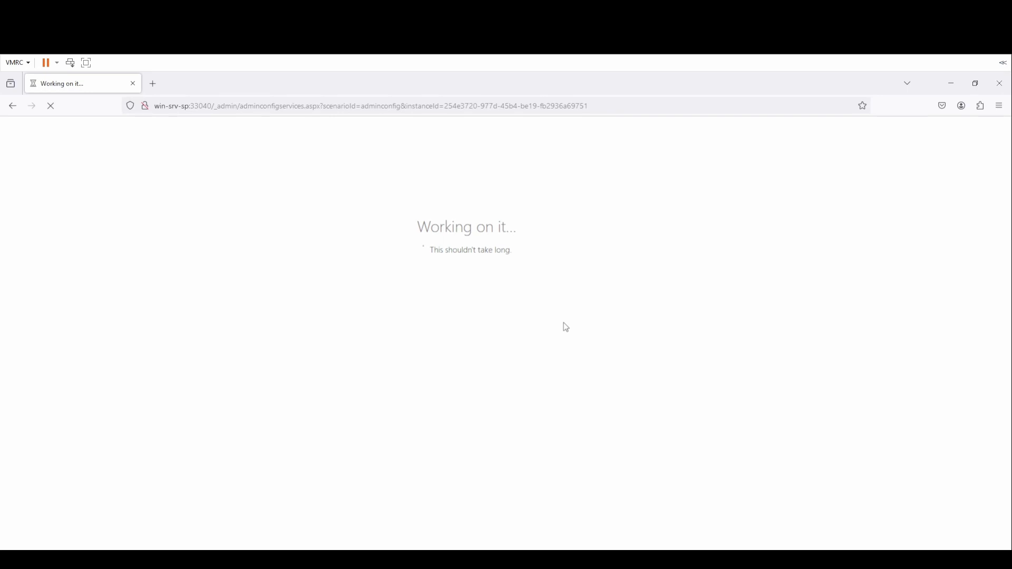
# Bring up Task Manager's CPU performance view from the taskbar to monitor provisioning.
pyautogui.click(141, 560)
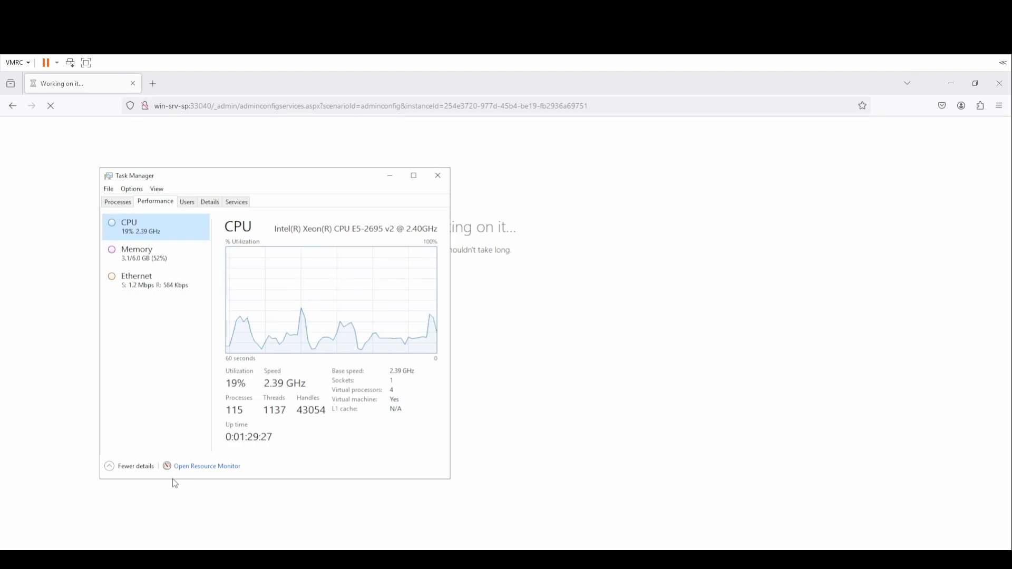